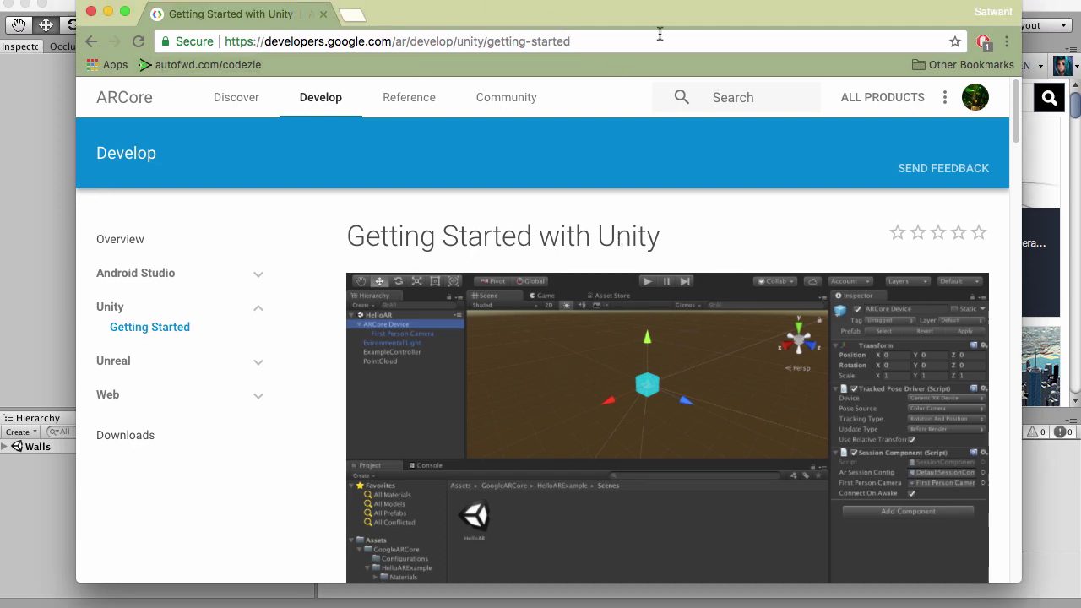
Scroll the ARCore guide to the development environment requirements and read the Android SDK update note.
scroll(557, 139, down, 10)
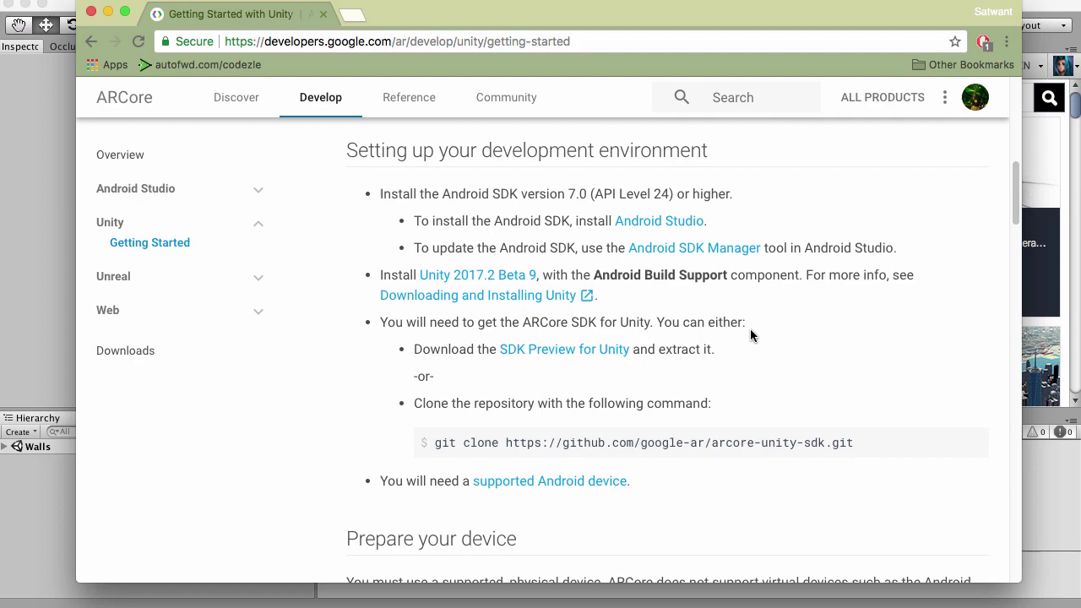
scroll(748, 287, down, 10)
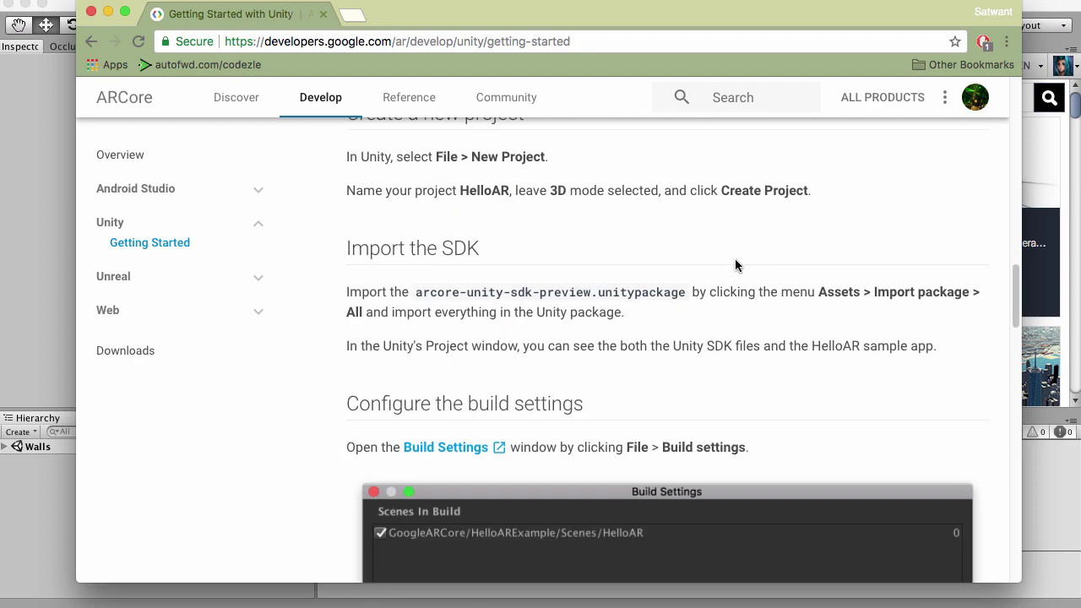
scroll(735, 264, down, 10)
scroll(734, 264, up, 10)
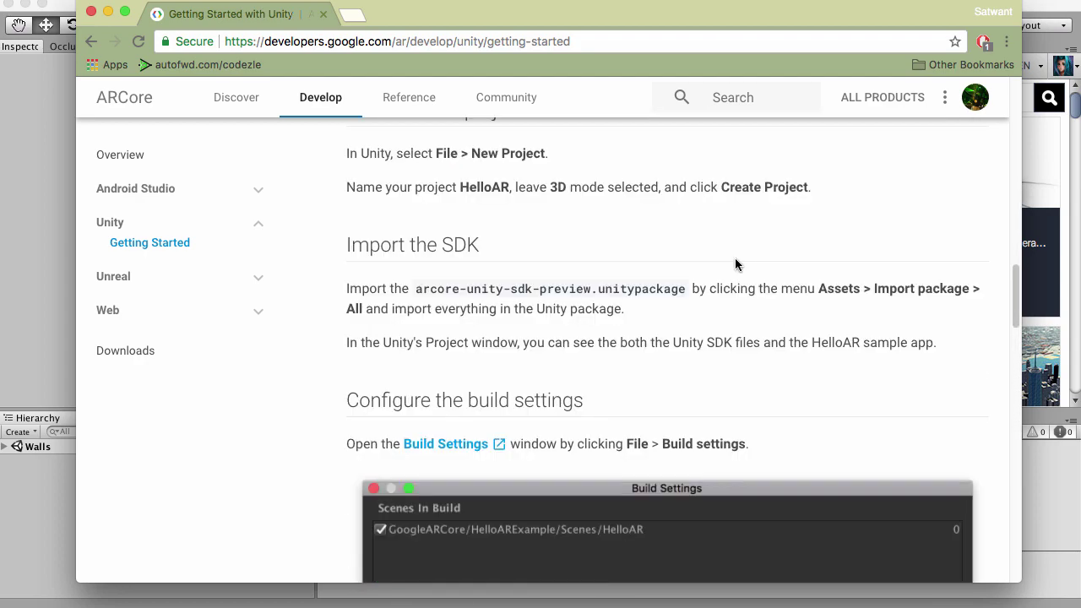
scroll(735, 262, up, 15)
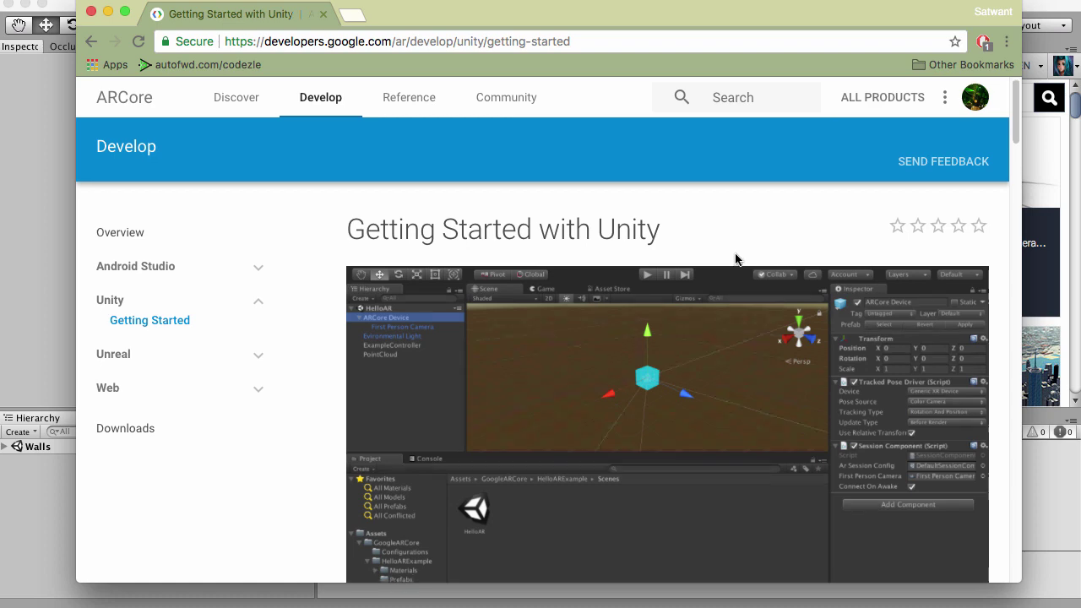
scroll(737, 259, down, 6)
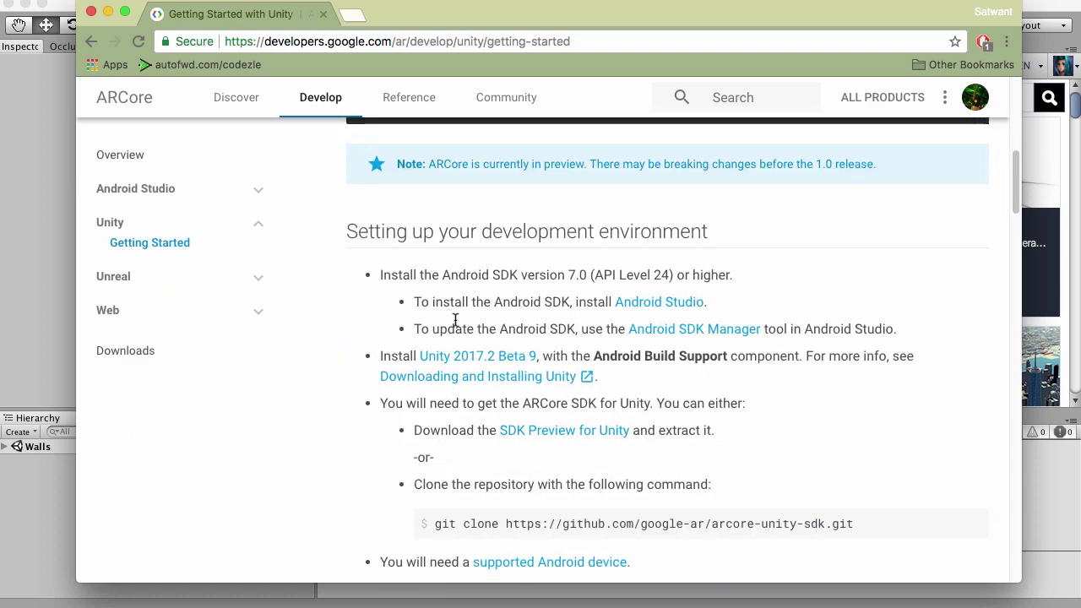
drag(407, 329, 765, 328)
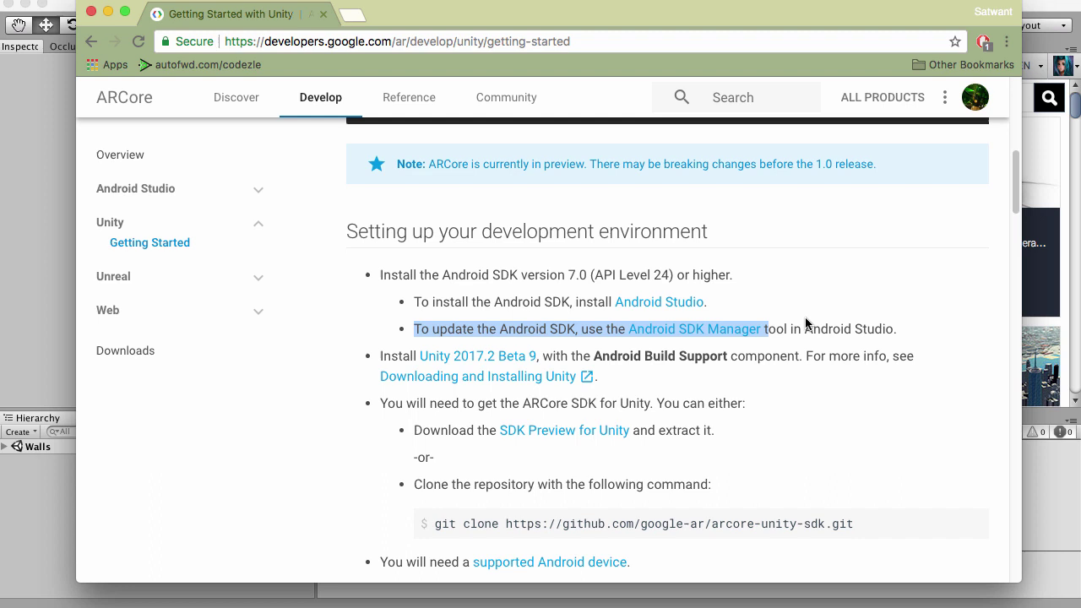
click(396, 326)
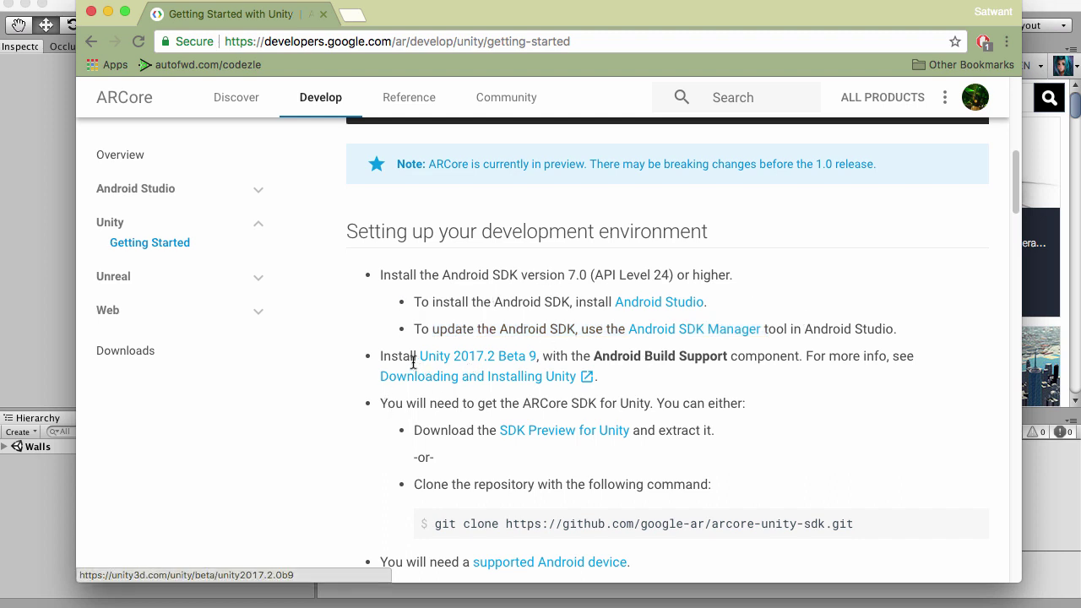
View the Unity 2017.2 Beta 9 page in a new tab and review its Mac and Windows downloads.
right_click(485, 355)
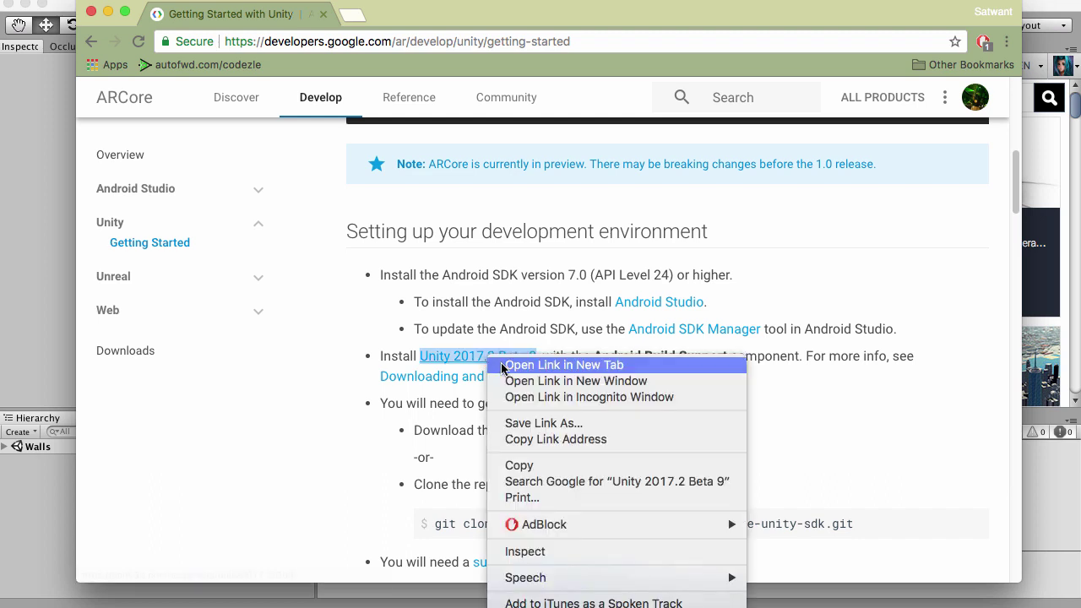
key(Escape)
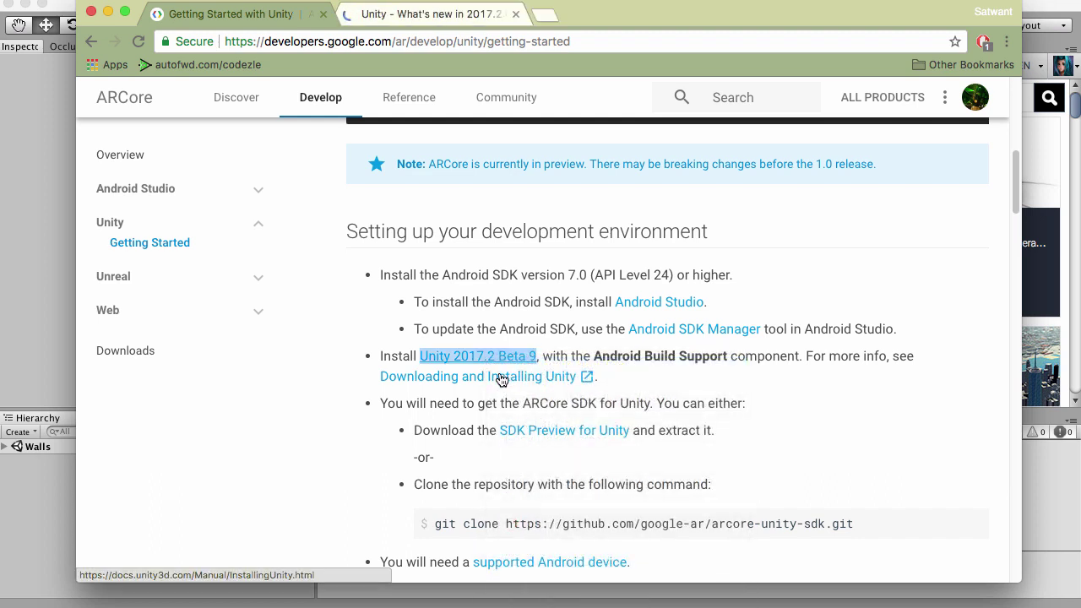
click(466, 15)
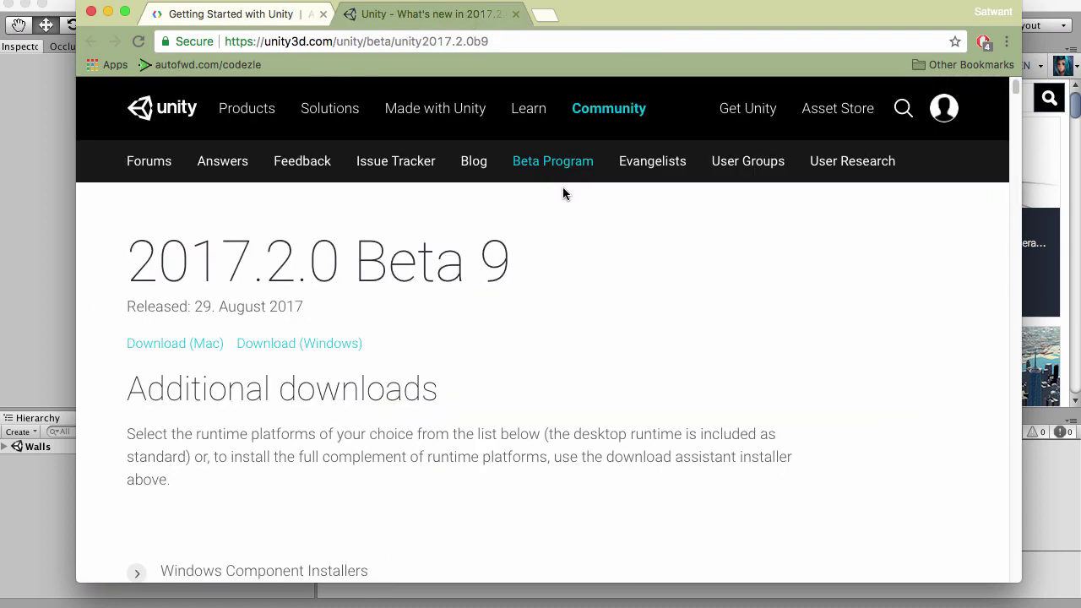
scroll(382, 390, down, 20)
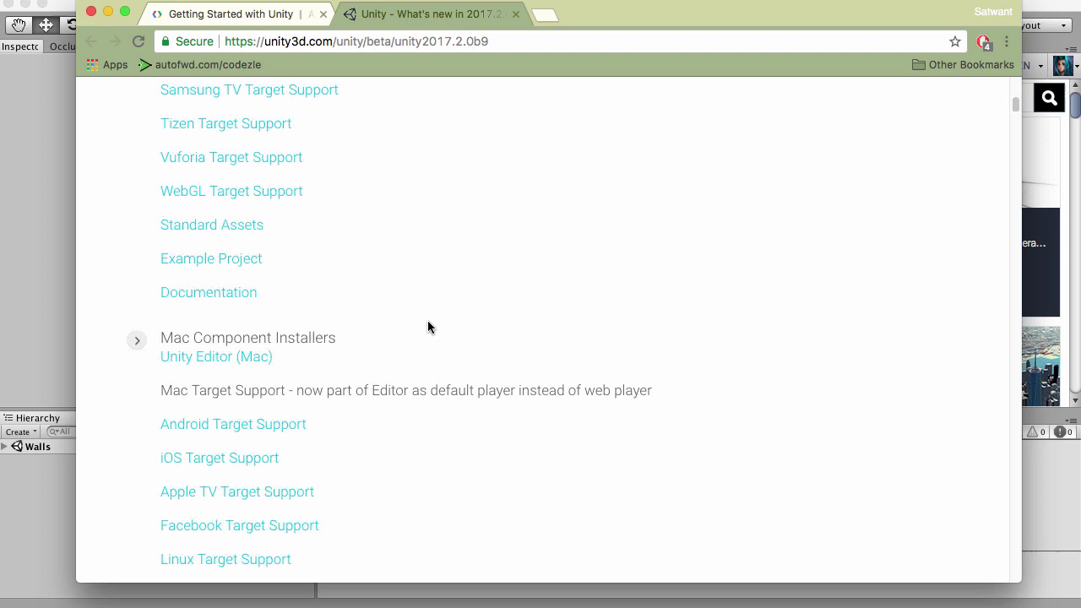
scroll(428, 320, down, 5)
scroll(427, 322, up, 20)
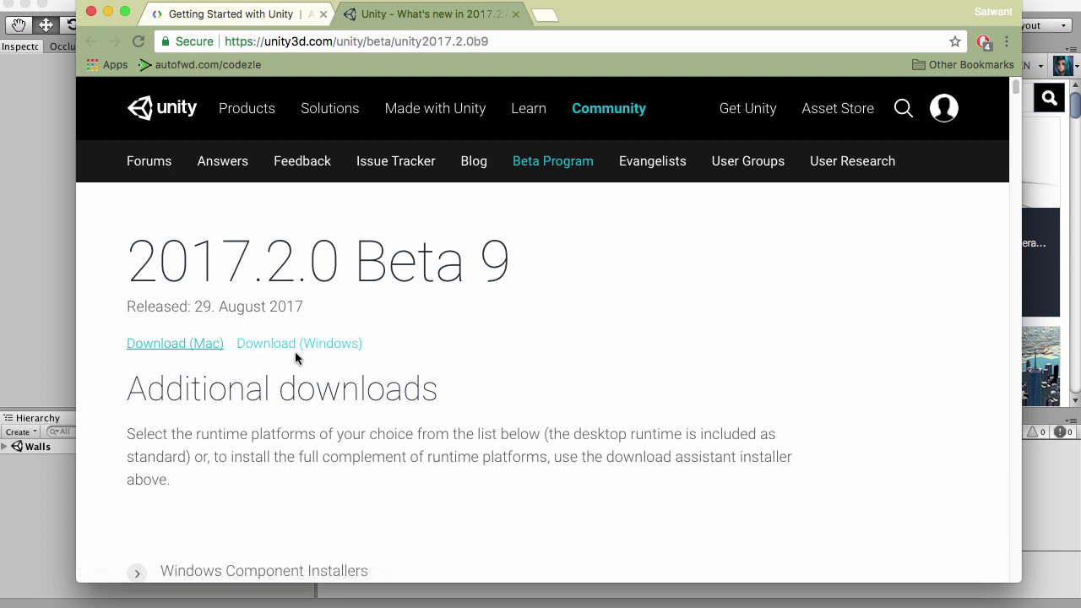
Go back to the Getting Started with Unity tab and scroll to Prepare your device and the adb install command.
click(226, 17)
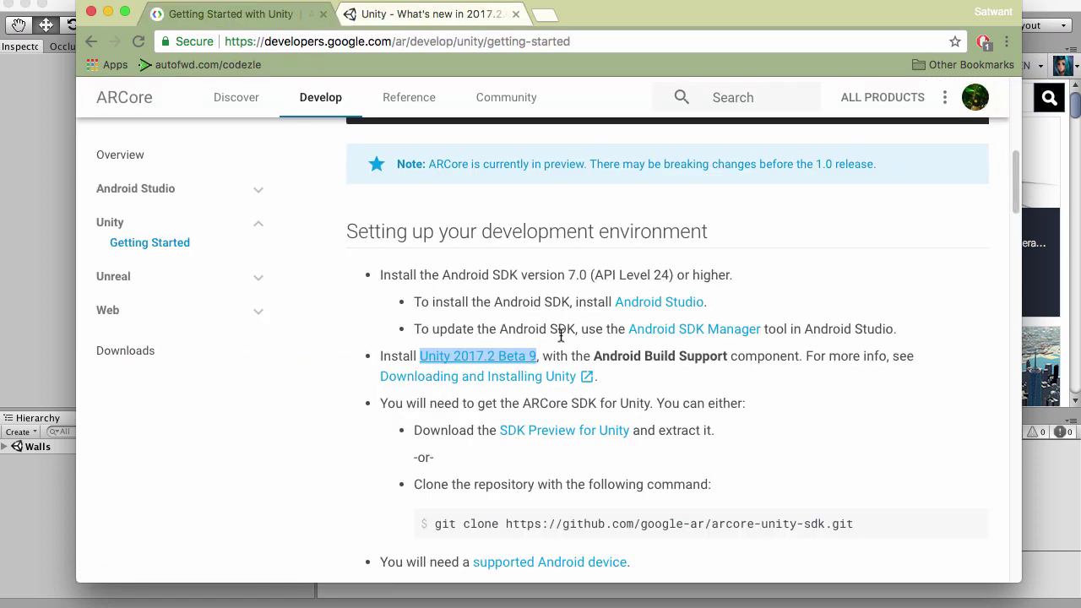
scroll(512, 182, down, 3)
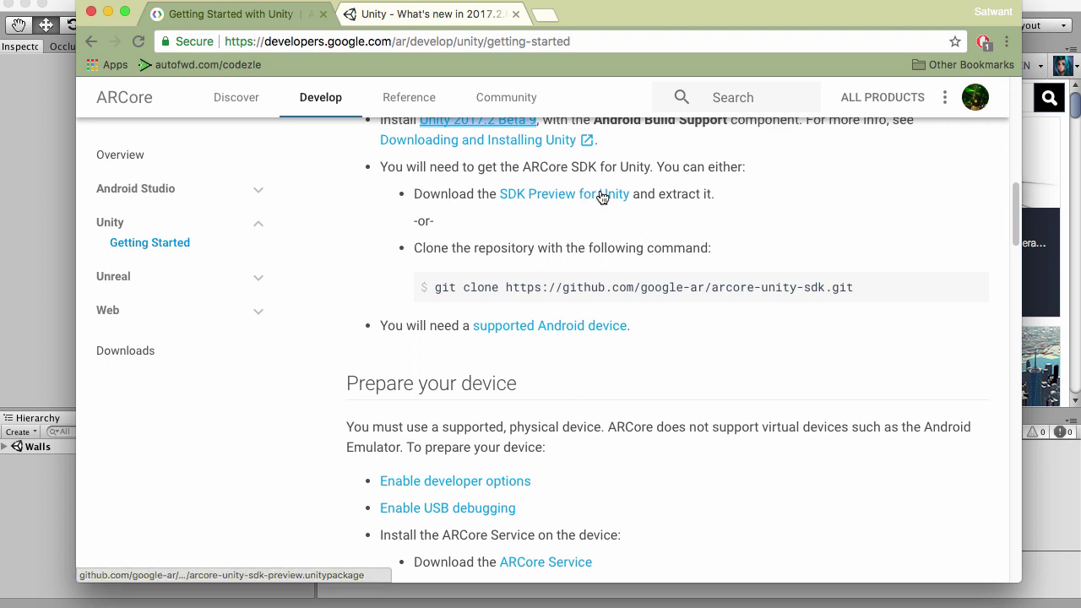
scroll(359, 285, down, 3)
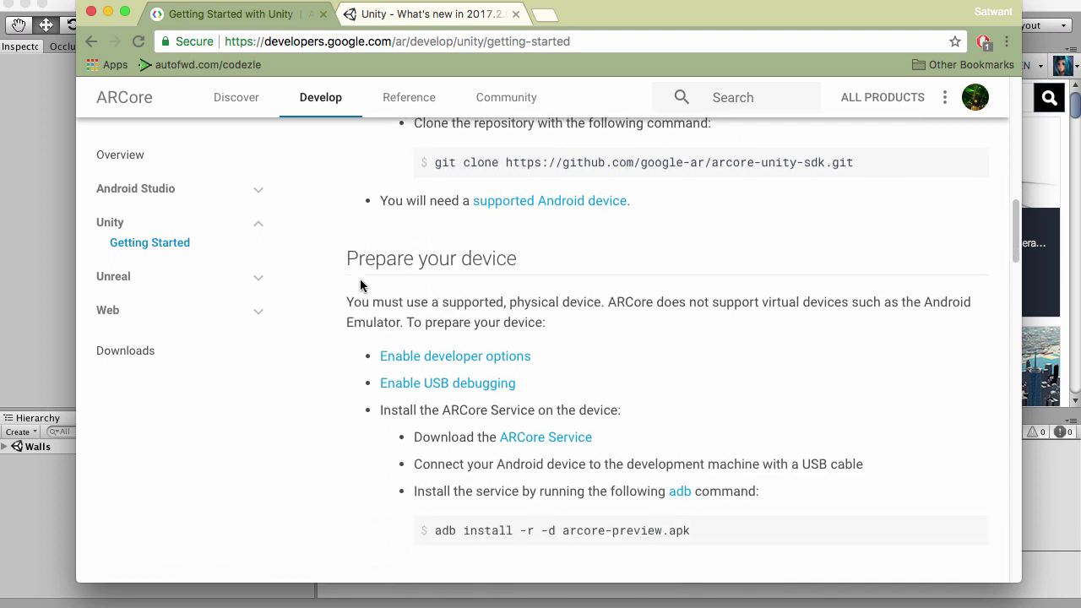
scroll(372, 230, up, 1)
scroll(368, 240, down, 2)
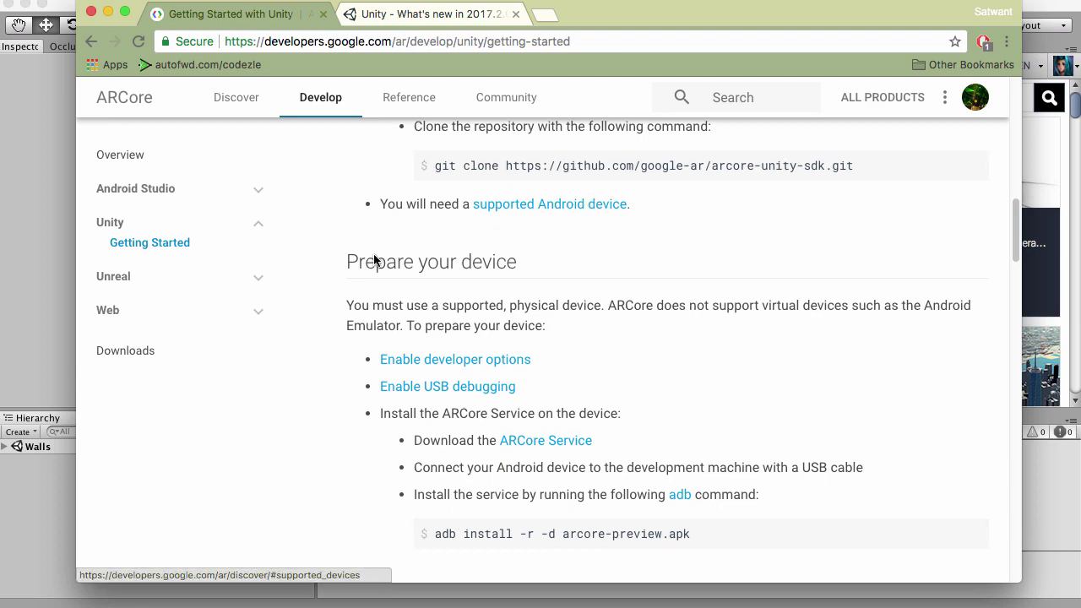
scroll(359, 250, up, 1)
scroll(355, 248, down, 2)
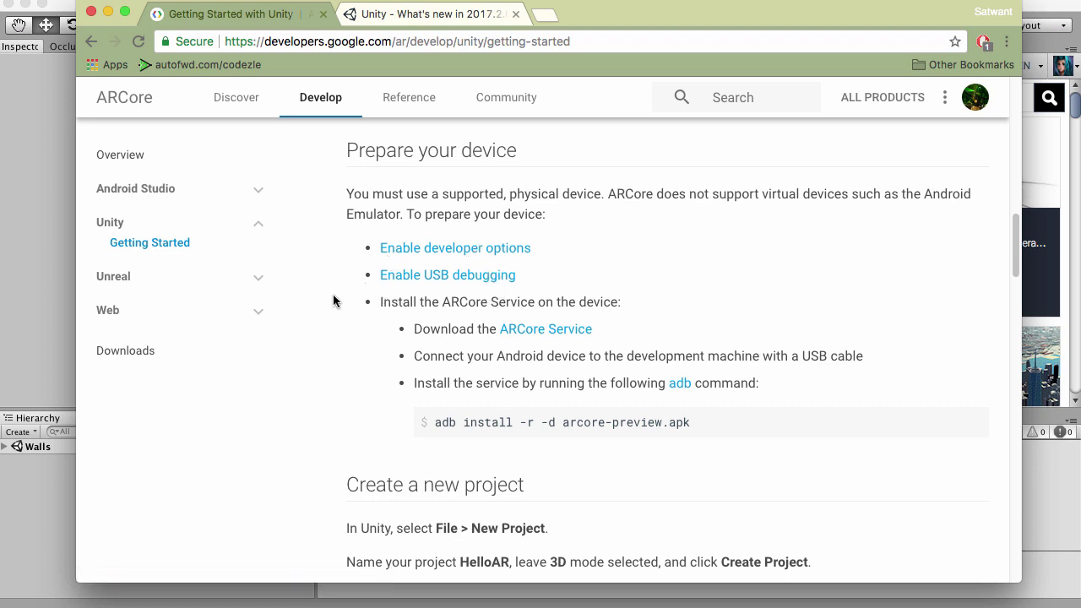
scroll(335, 305, down, 1)
scroll(355, 306, down, 1)
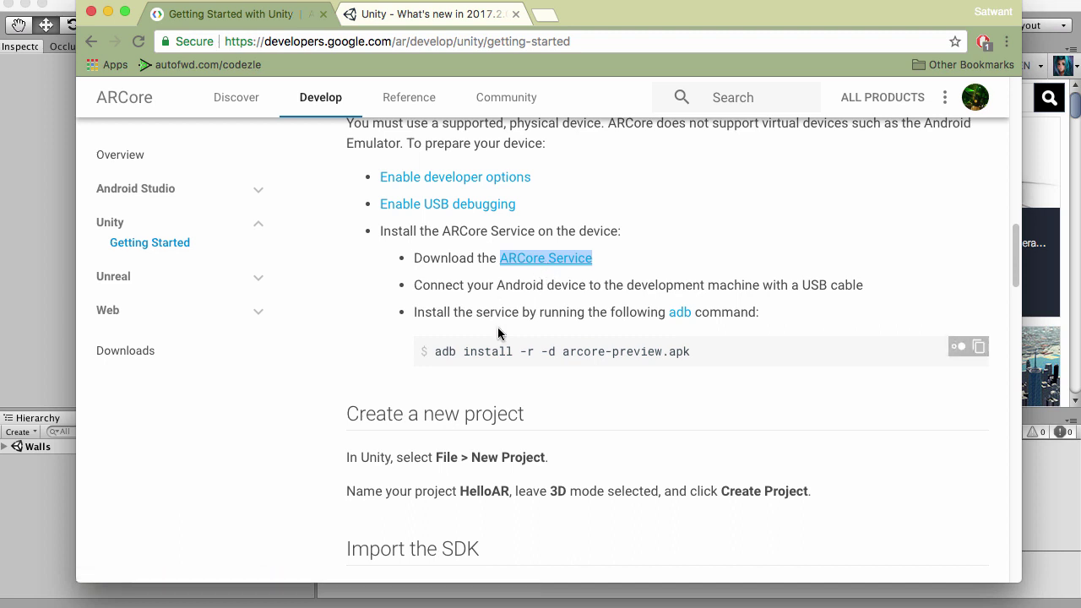
Read the device preparation steps: USB connection, adb install, ARCore Service download and USB debugging.
drag(419, 287, 724, 349)
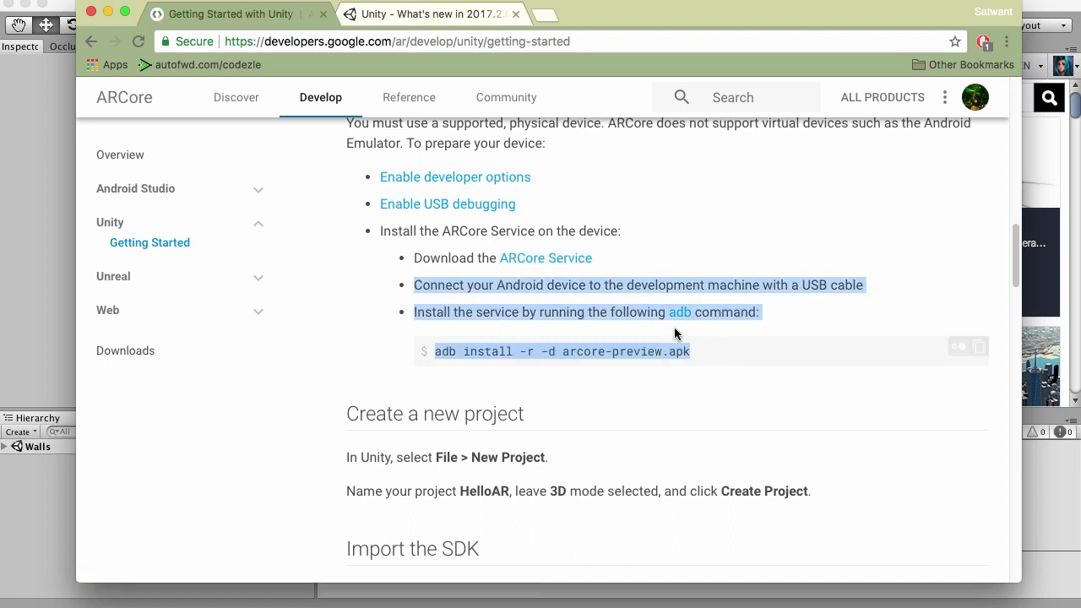
click(528, 305)
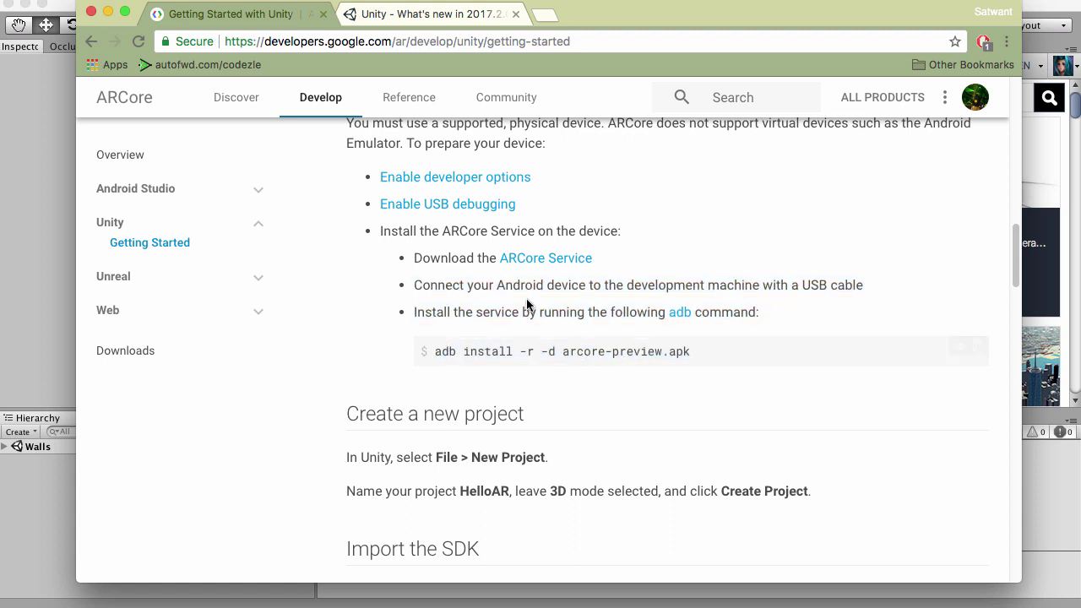
drag(601, 258, 497, 257)
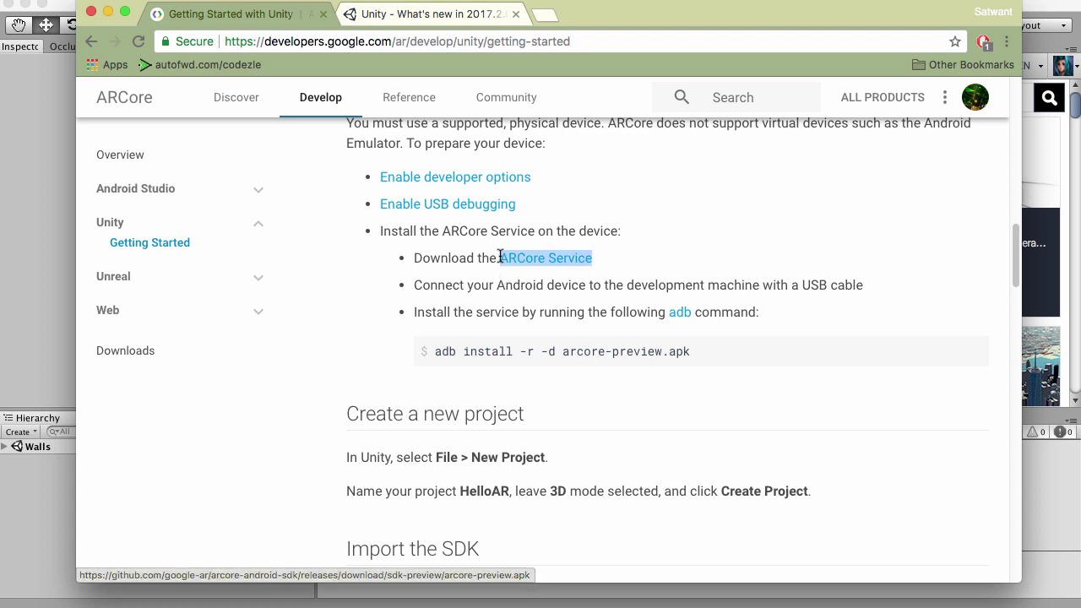
drag(374, 176, 540, 180)
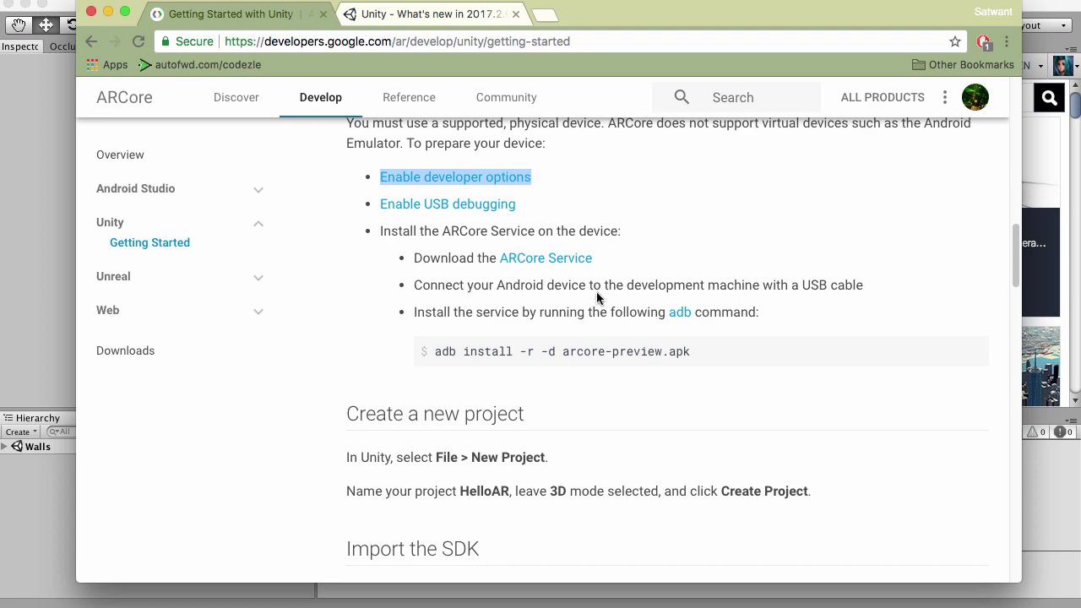
Scroll down to the Create a new project section and nudge the browser window right.
scroll(603, 282, down, 4)
scroll(602, 282, down, 2)
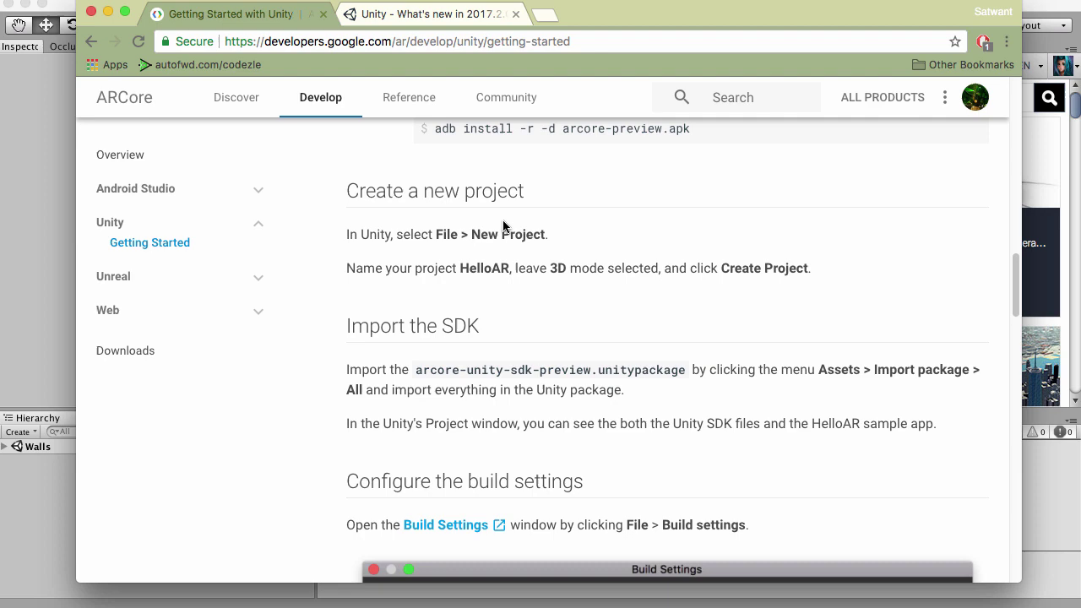
drag(651, 21, 710, 606)
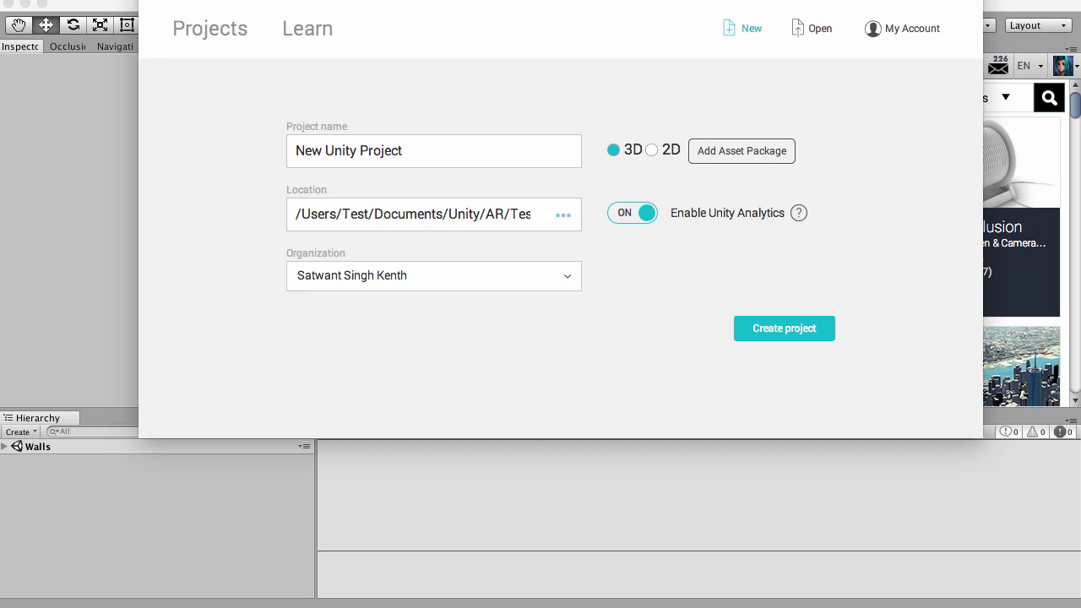
Replace the default project name in the launcher by typing HelloARTutorial.
click(387, 150)
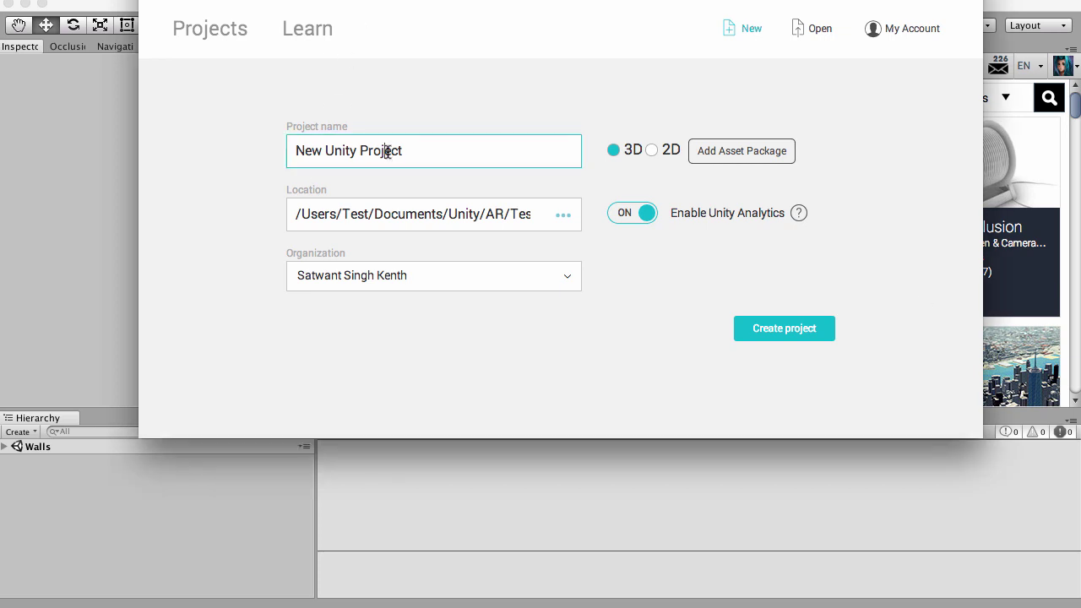
triple_click(386, 151)
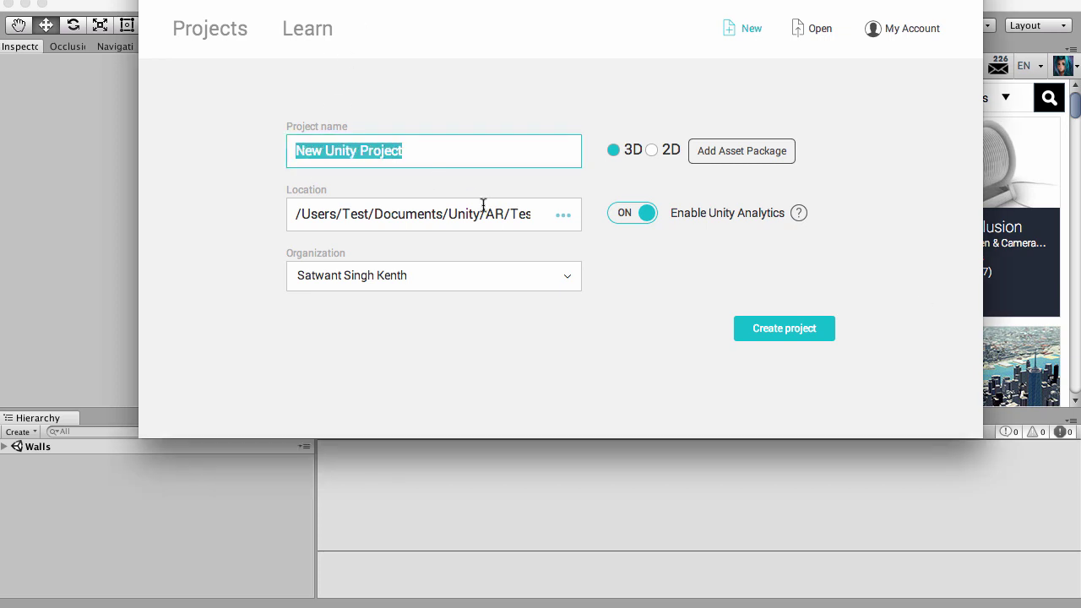
text(He)
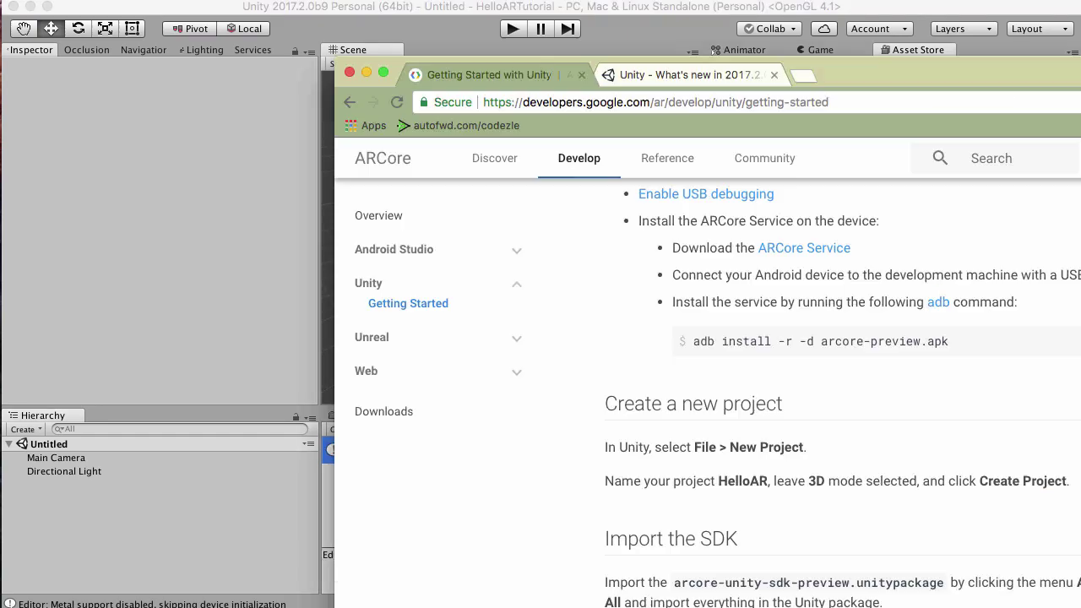
Scroll the ARCore guide back up, then hide Chrome and bring the Unity editor into focus.
scroll(679, 301, up, 5)
scroll(679, 301, up, 4)
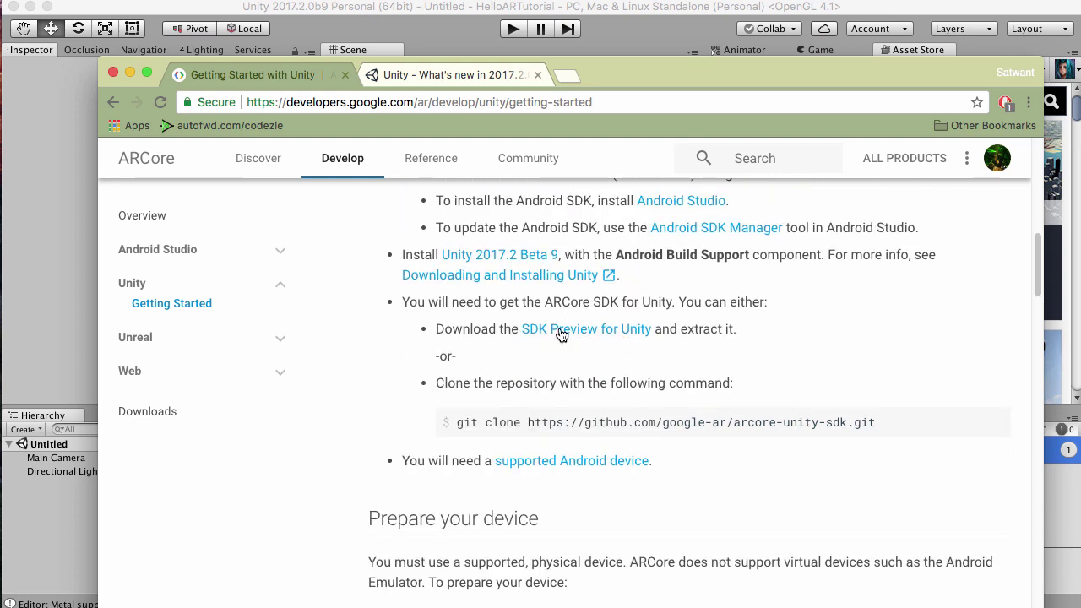
drag(670, 75, 825, 40)
key(super+Tab)
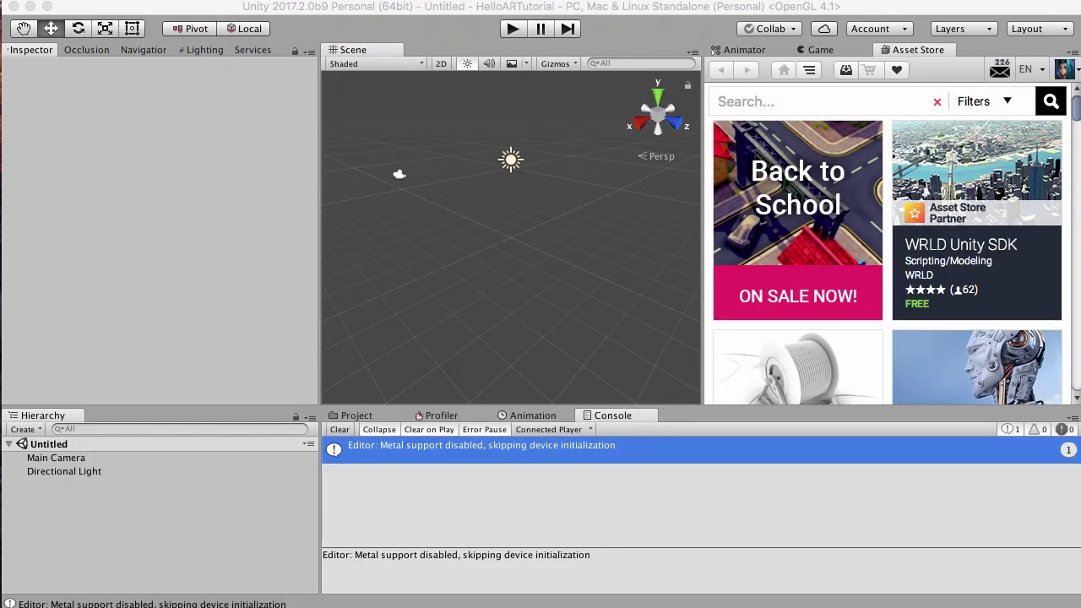
click(280, 8)
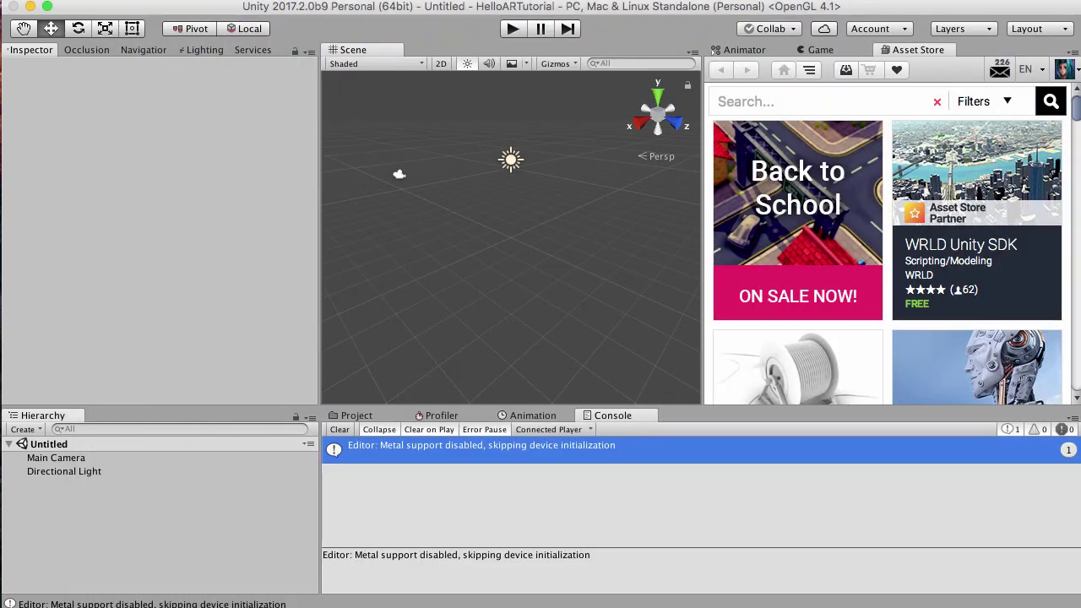
Choose Assets > Import Package > Custom Package to import a package from disk.
click(173, 0)
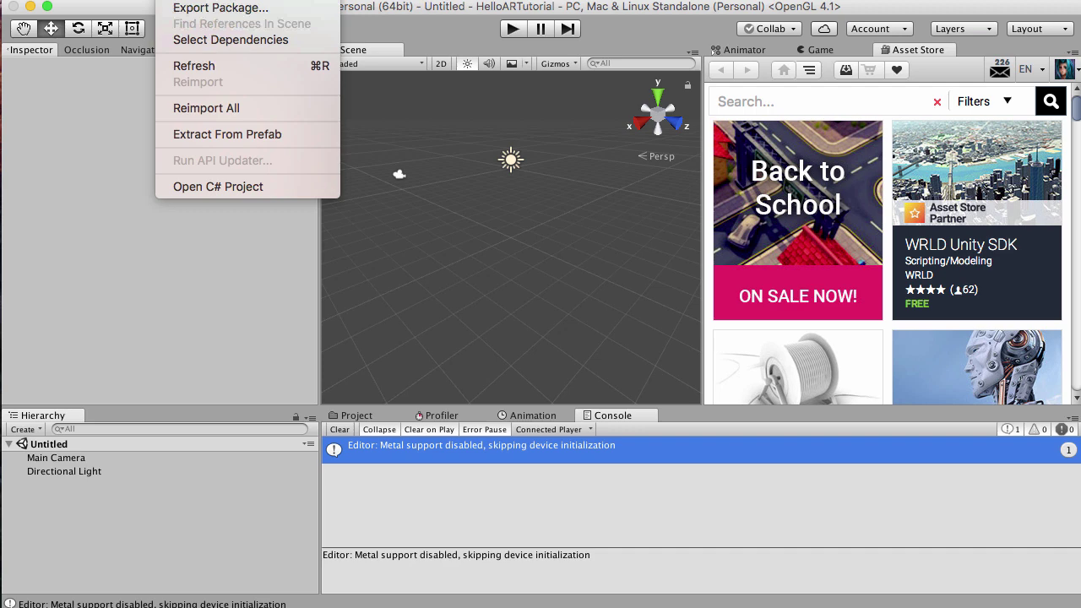
mouse_move(251, 2)
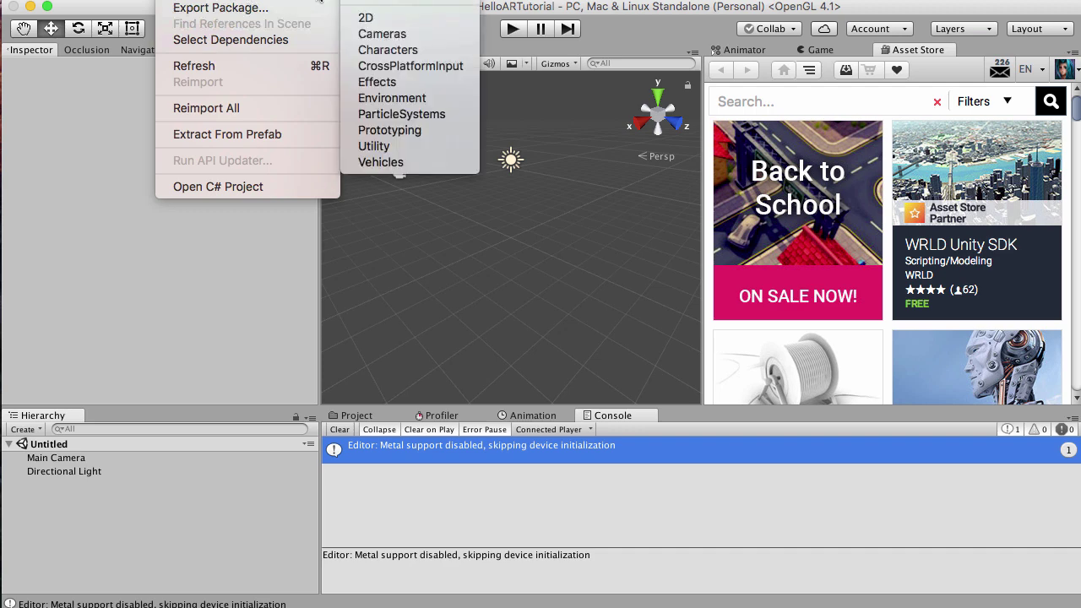
click(377, 2)
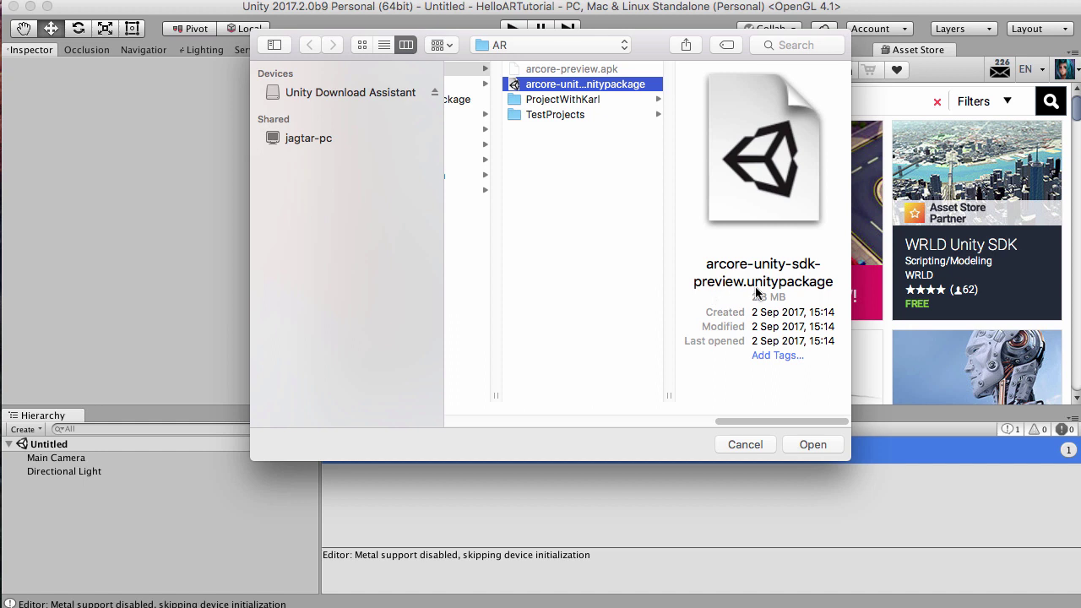
Open arcore-unity-sdk-preview.unitypackage and import all of its files into the project.
click(803, 446)
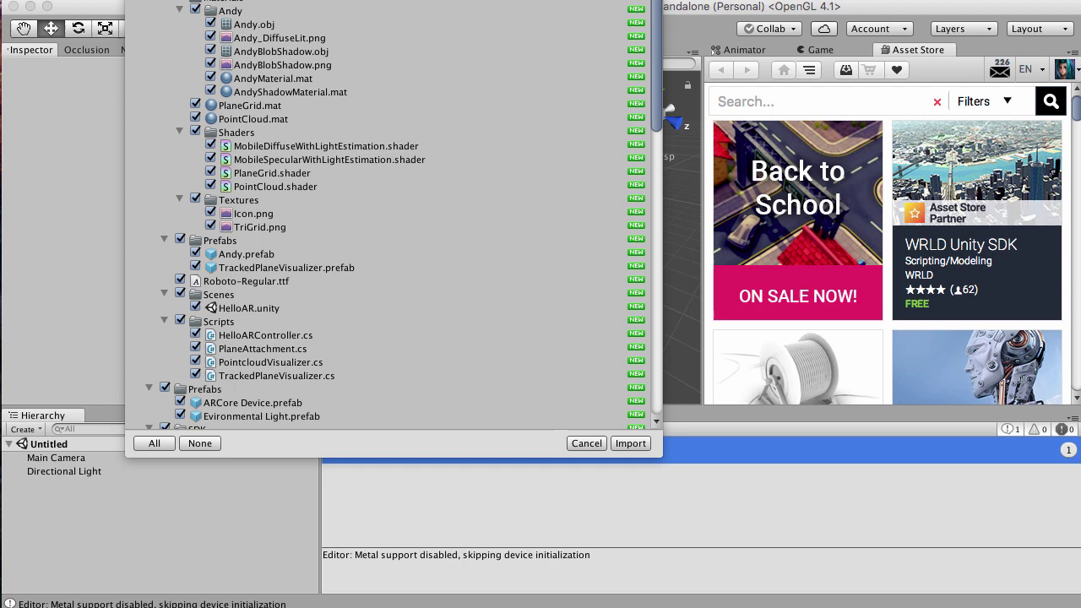
drag(481, 1, 507, 25)
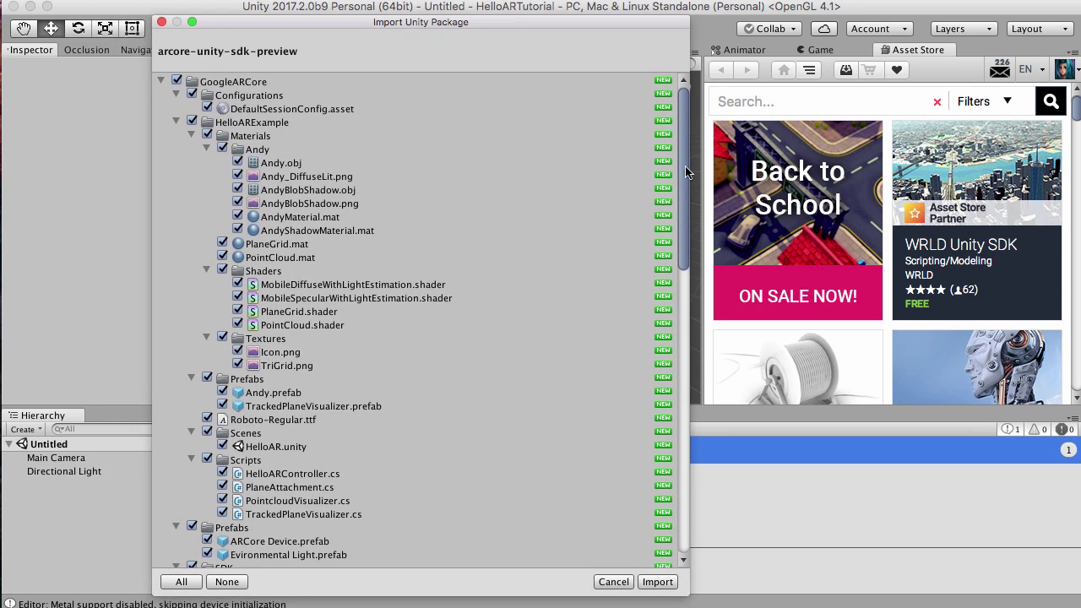
drag(686, 172, 639, 549)
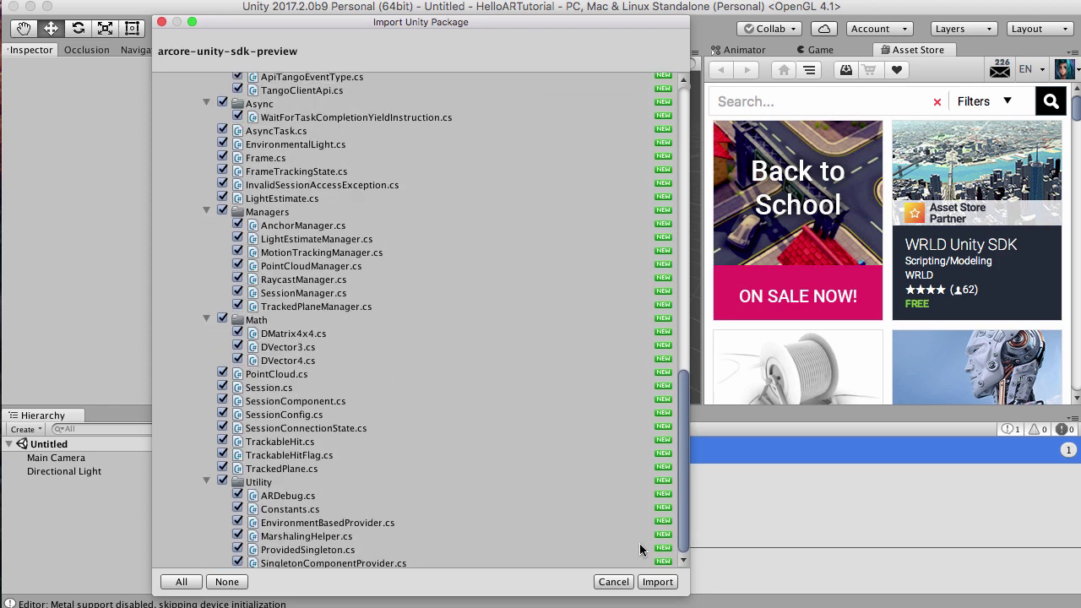
scroll(639, 549, up, 15)
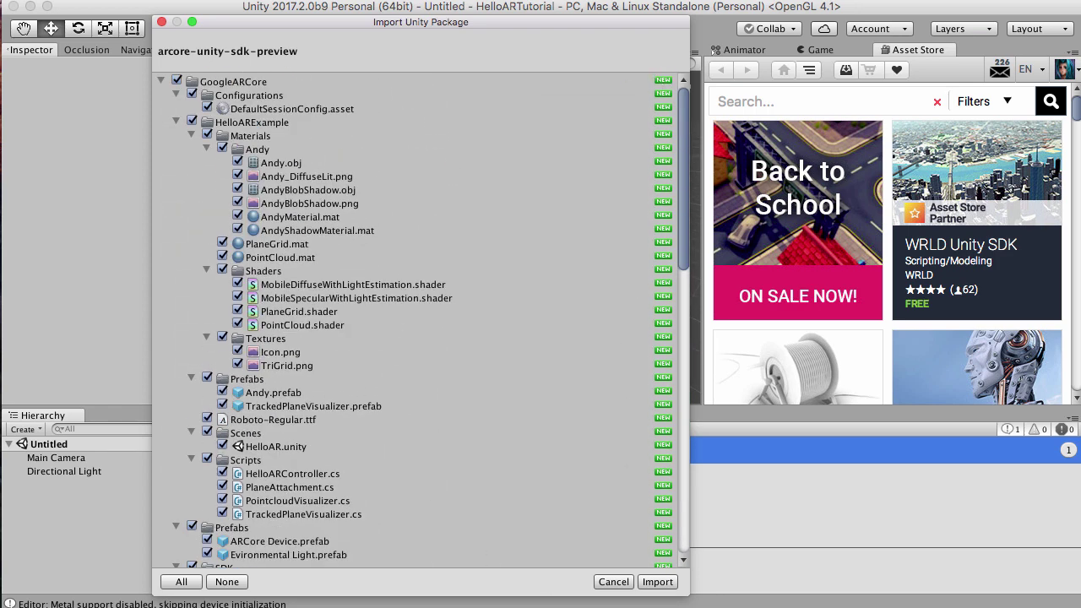
click(658, 581)
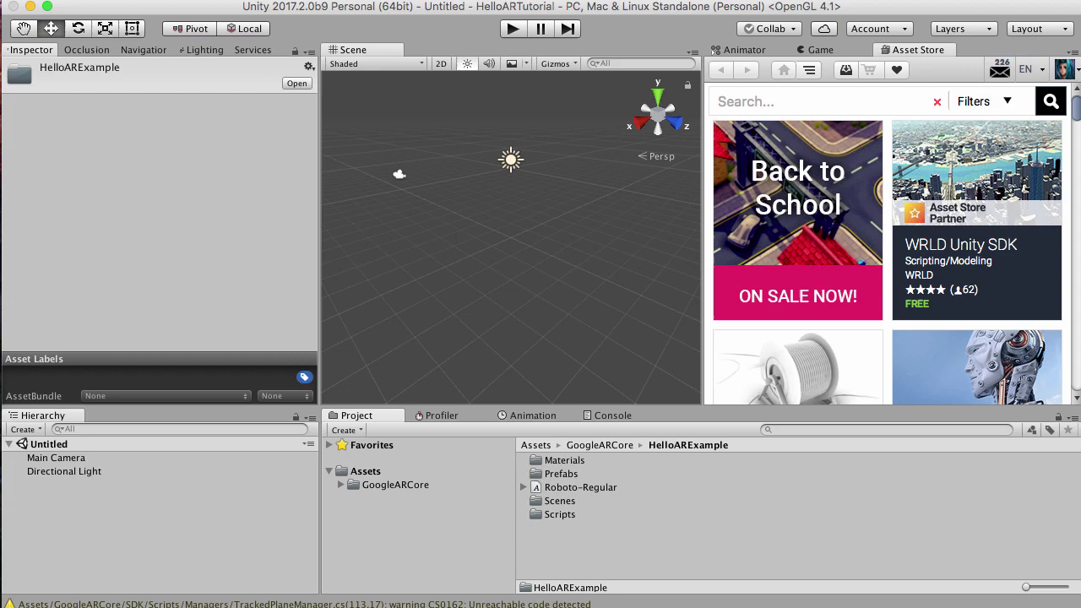
Glance at the ARCore build steps in Chrome, then return to Unity.
key(super+Tab)
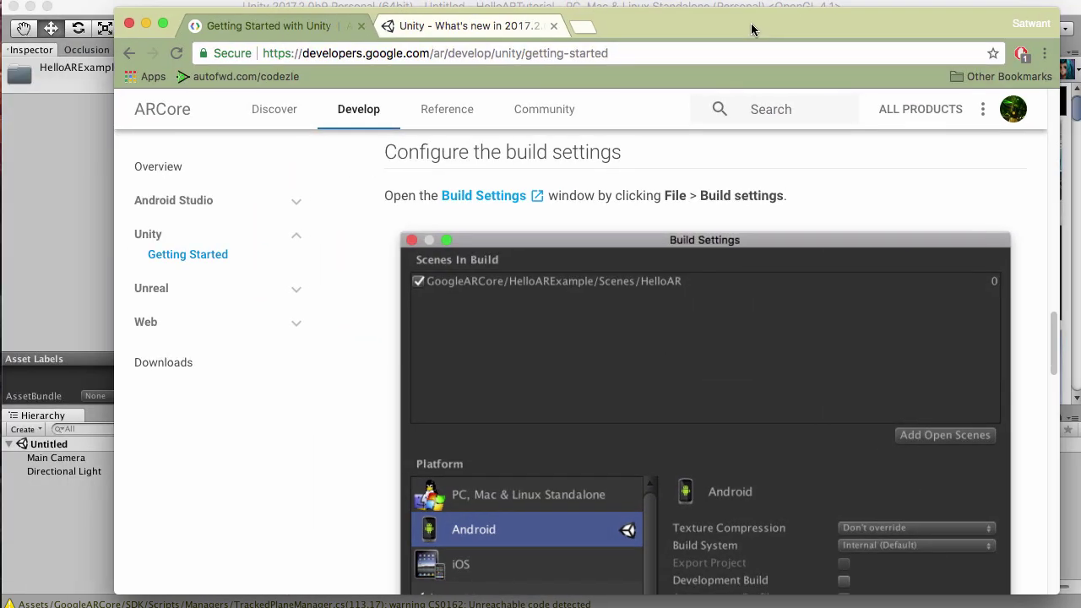
drag(755, 29, 739, 29)
scroll(617, 194, down, 2)
scroll(517, 229, up, 3)
scroll(518, 230, down, 5)
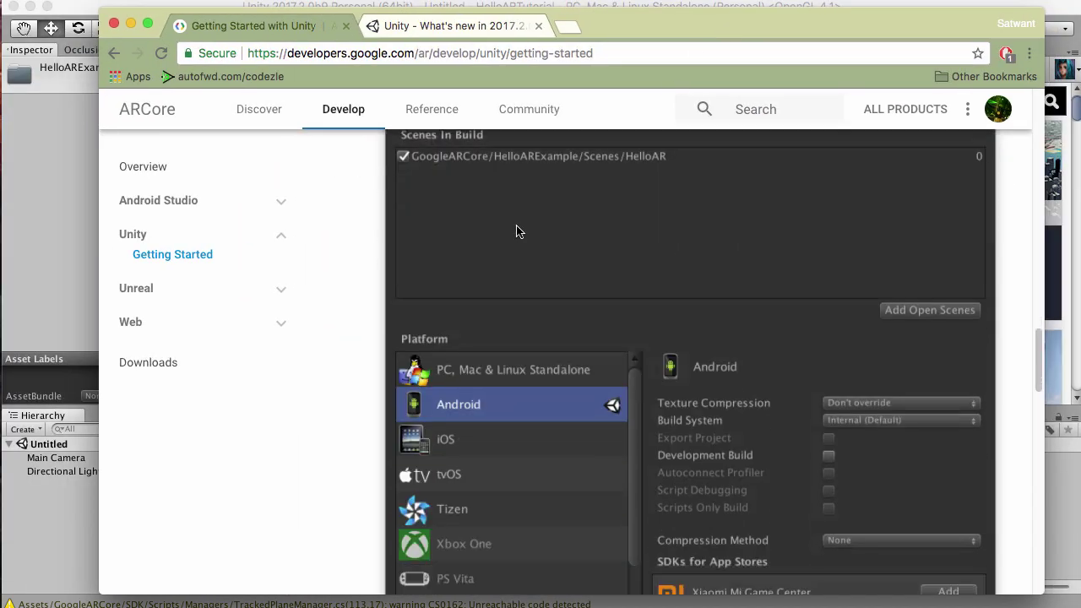
key(super+Tab)
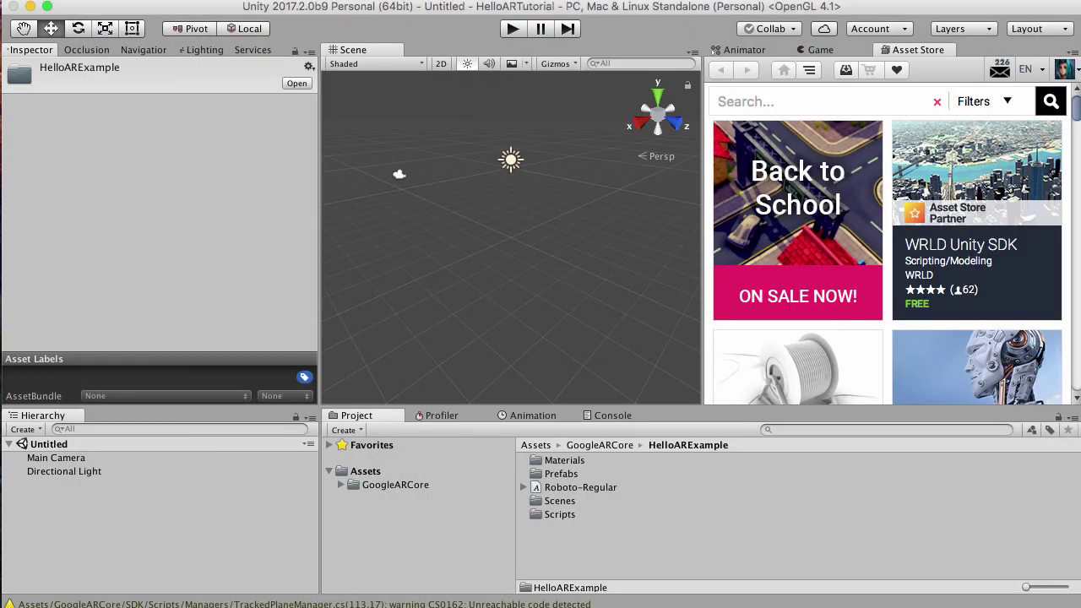
In File > Build Settings, switch the platform from PC, Mac & Linux Standalone to Android.
click(97, 8)
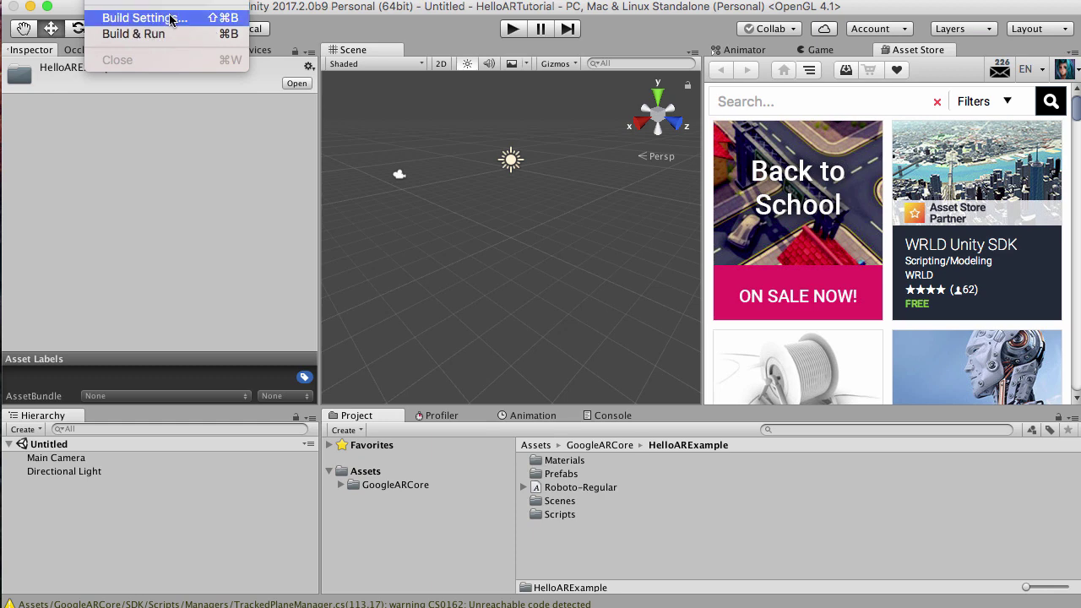
click(143, 17)
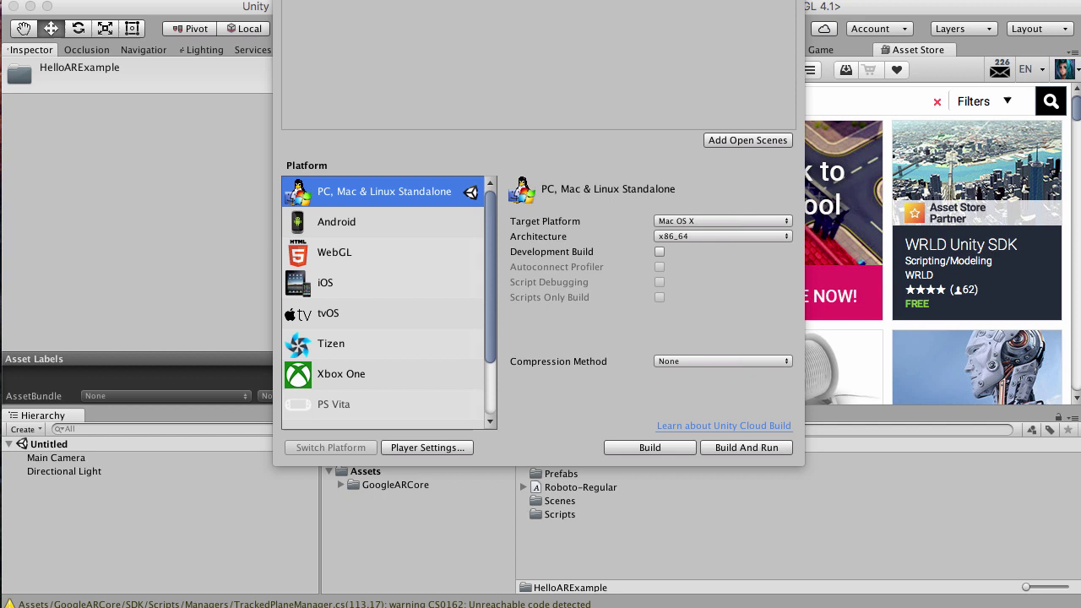
click(354, 226)
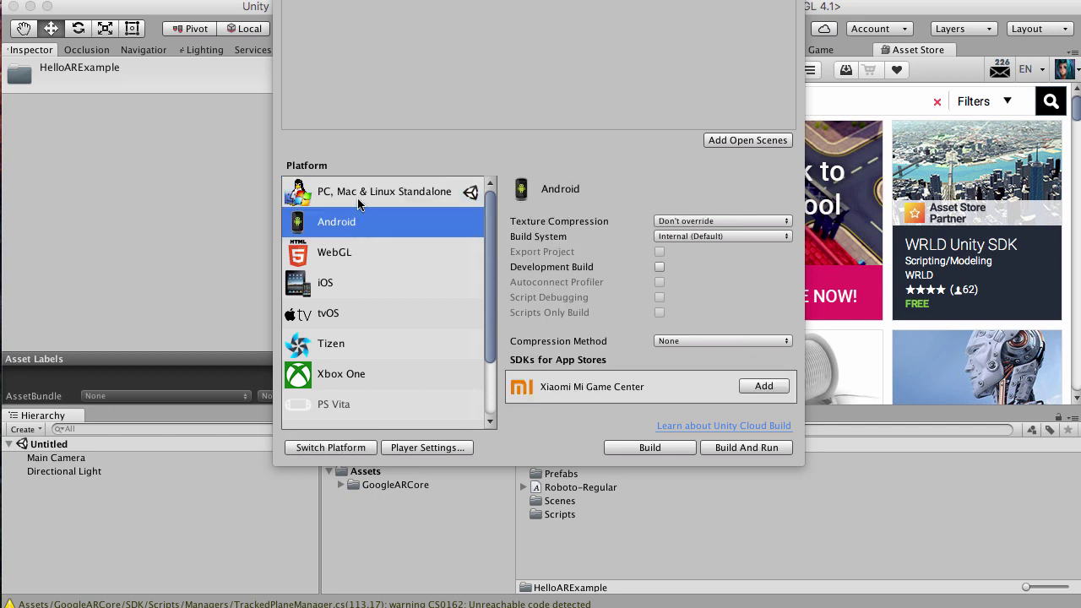
click(342, 453)
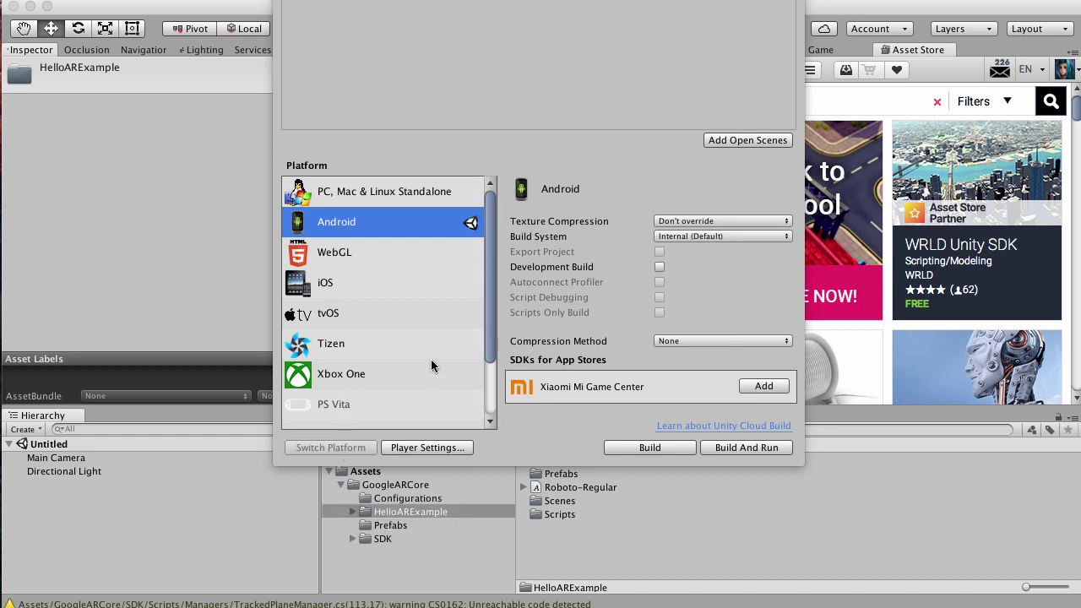
Open the Android Player Settings and untick Multithreaded Rendering under Other Settings.
click(428, 447)
scroll(163, 258, down, 3)
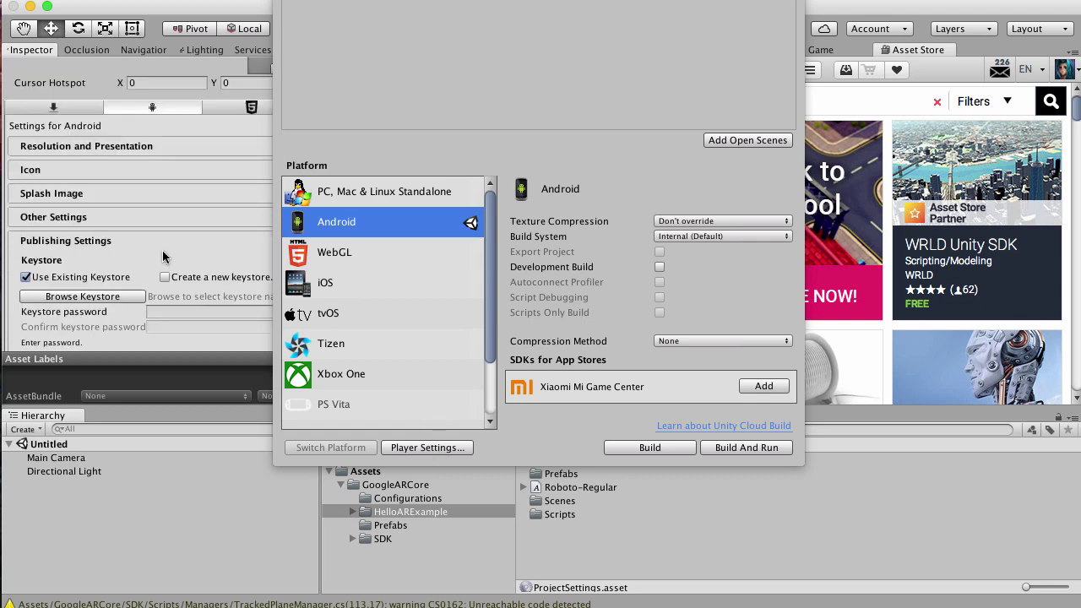
scroll(152, 249, down, 5)
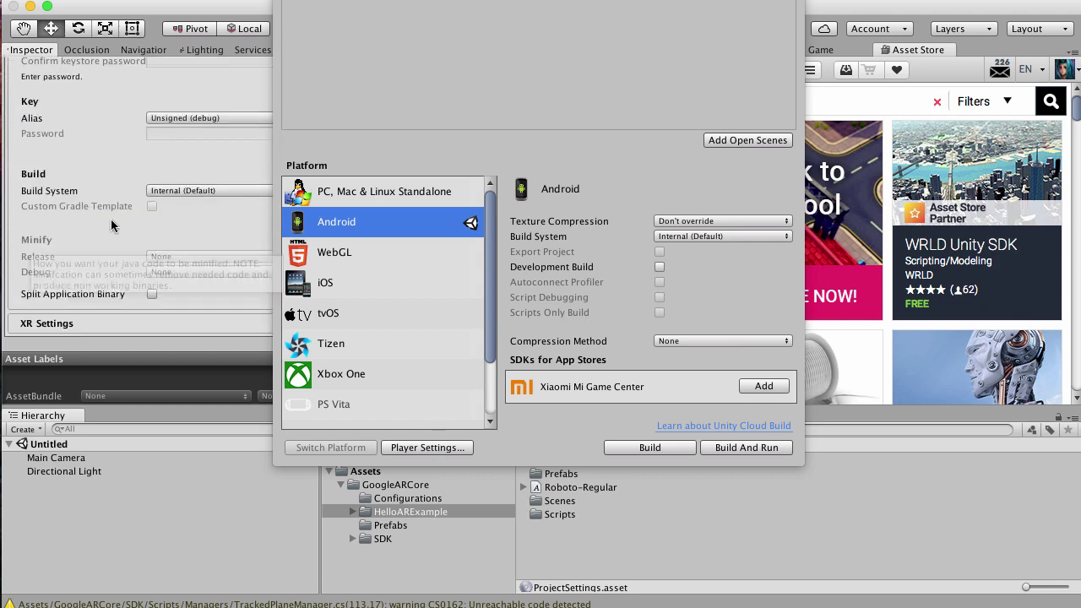
scroll(111, 220, up, 4)
scroll(87, 151, up, 2)
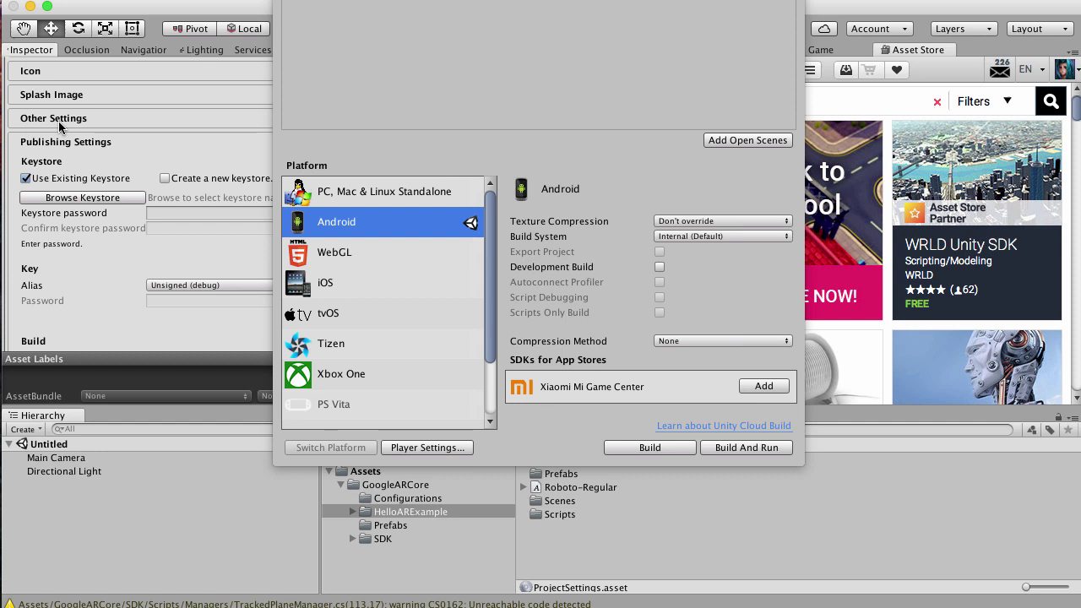
click(76, 119)
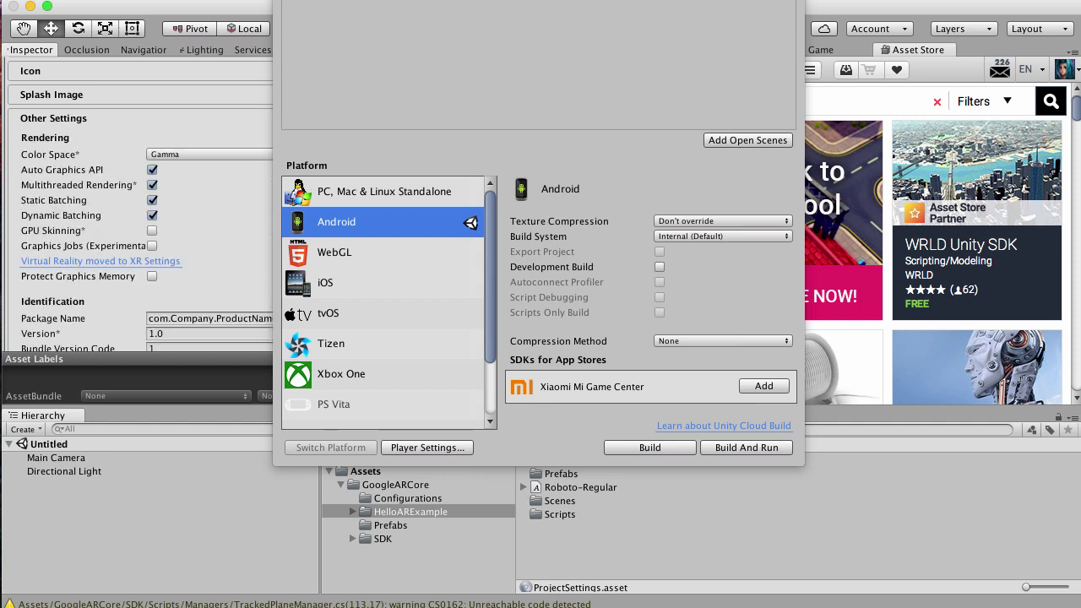
drag(538, 2, 708, 12)
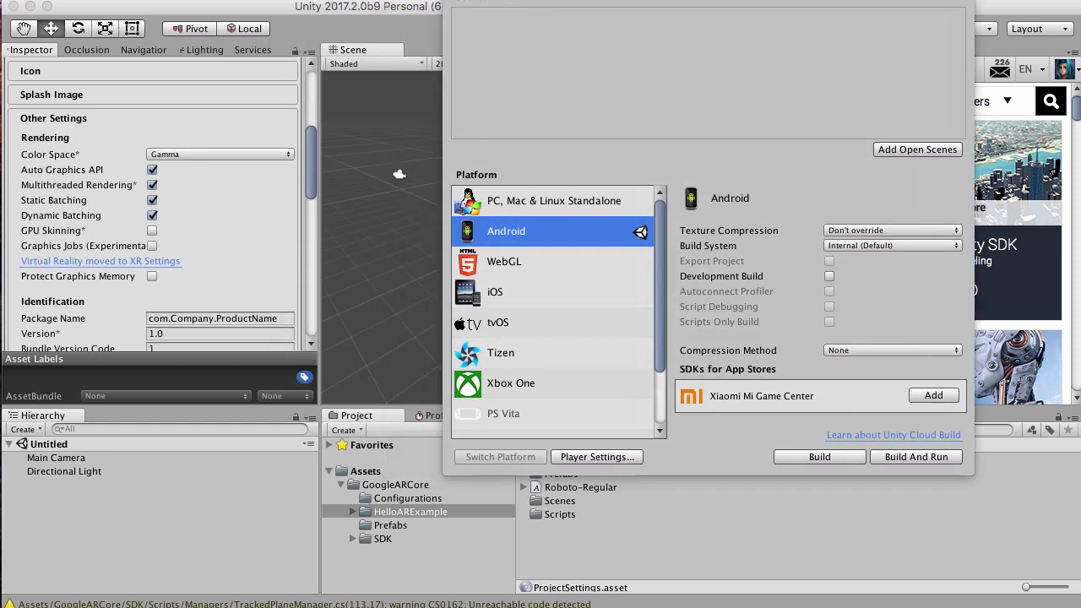
click(152, 185)
click(152, 185)
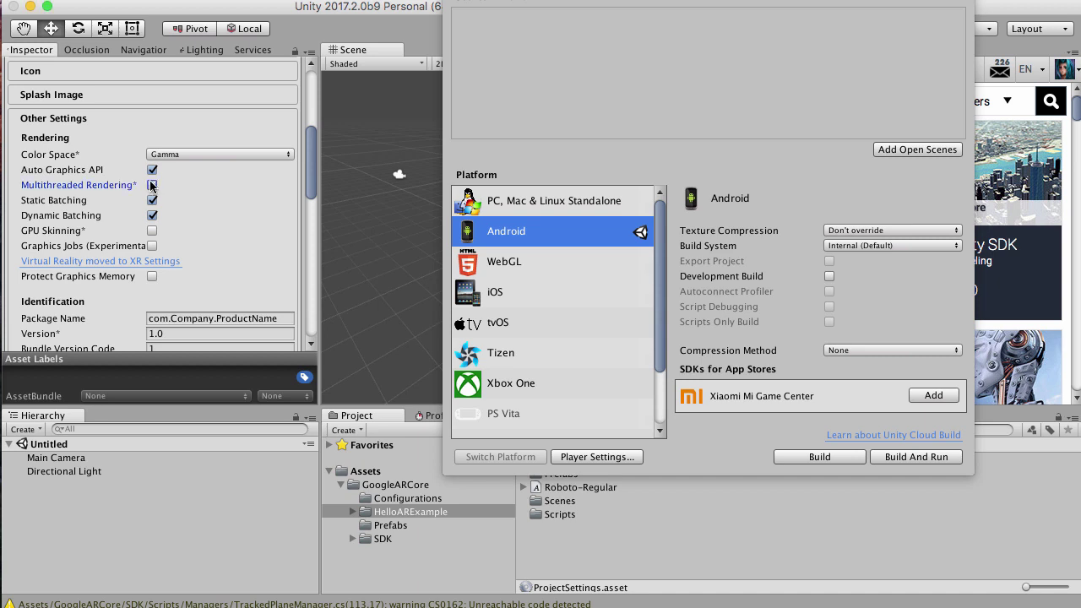
Replace Company.ProductName in the Package Name so it reads com.ARTest.Tutorial.
scroll(141, 296, down, 1)
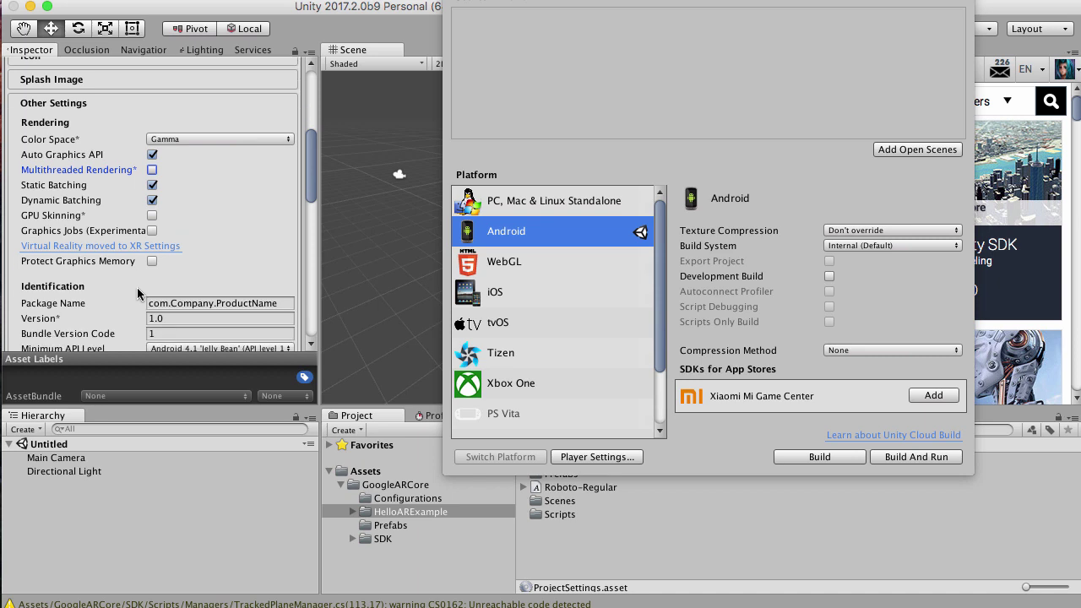
click(170, 302)
click(170, 302)
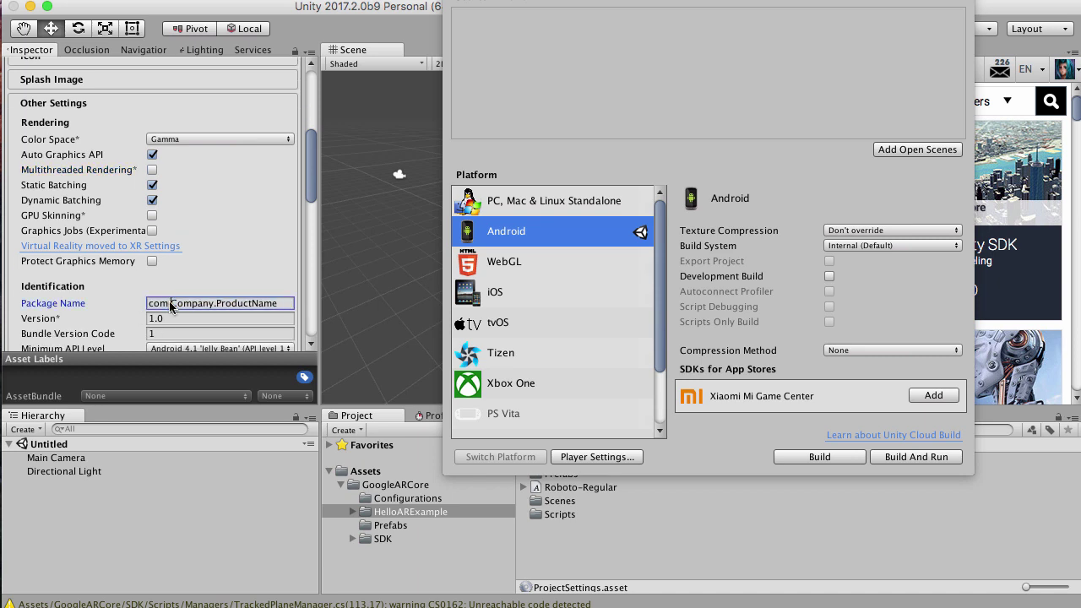
shift+click(277, 302)
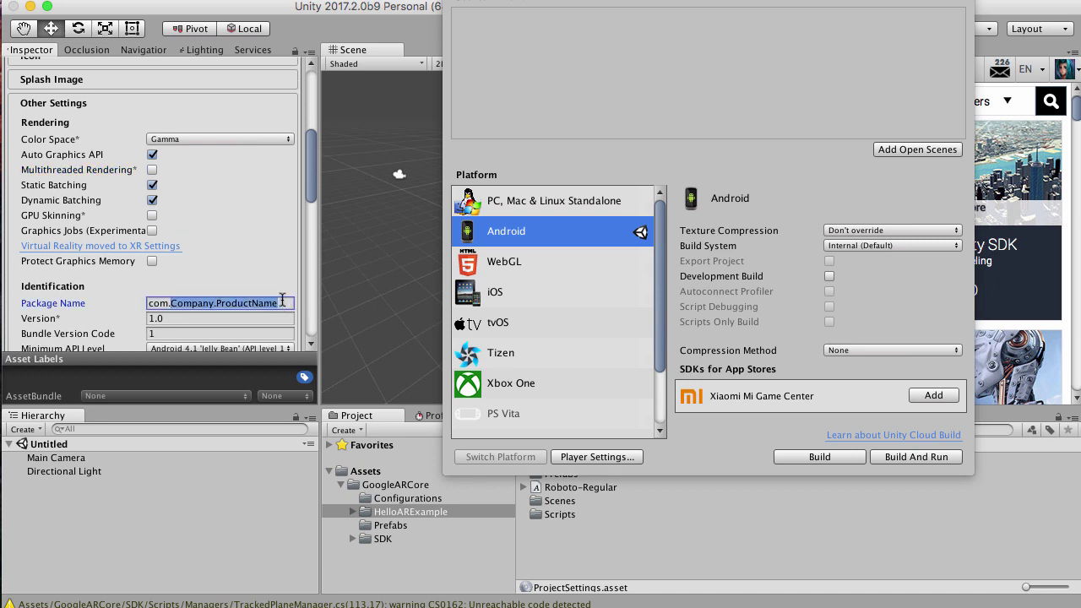
text(.A)
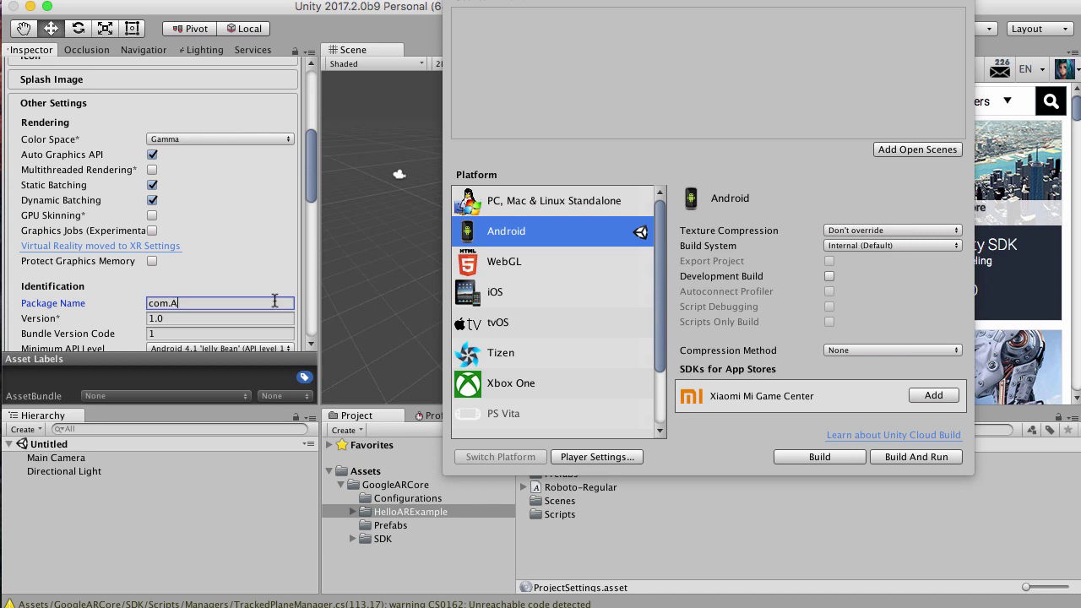
text(RTest.Tutorial)
Pick Android 7.0 'Nougat' (API level 24) in both the Minimum API Level and Target API Level lists.
scroll(280, 266, down, 5)
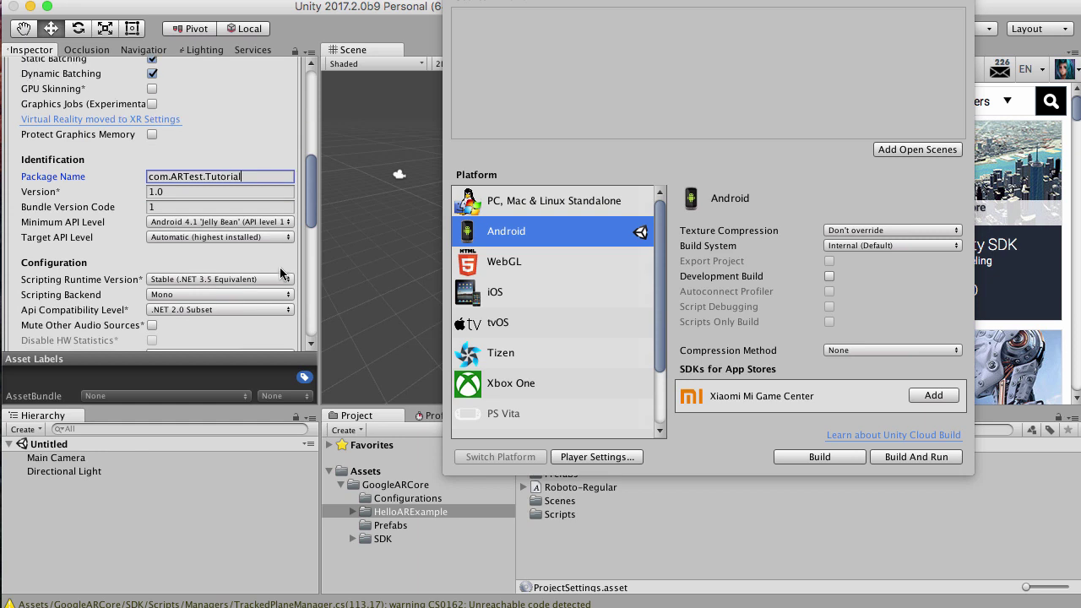
scroll(279, 266, down, 2)
click(262, 181)
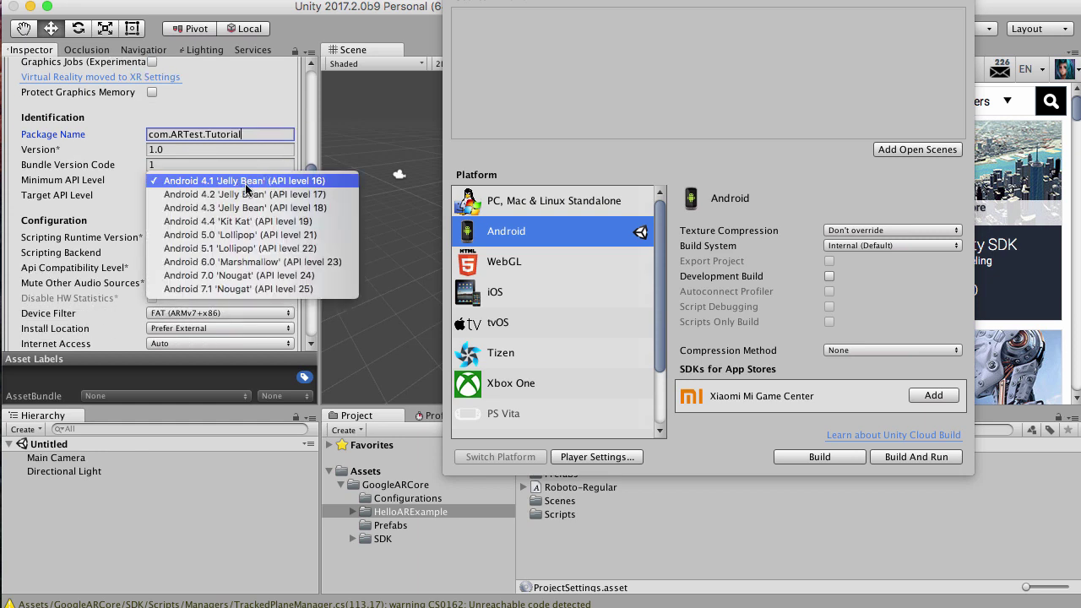
click(265, 277)
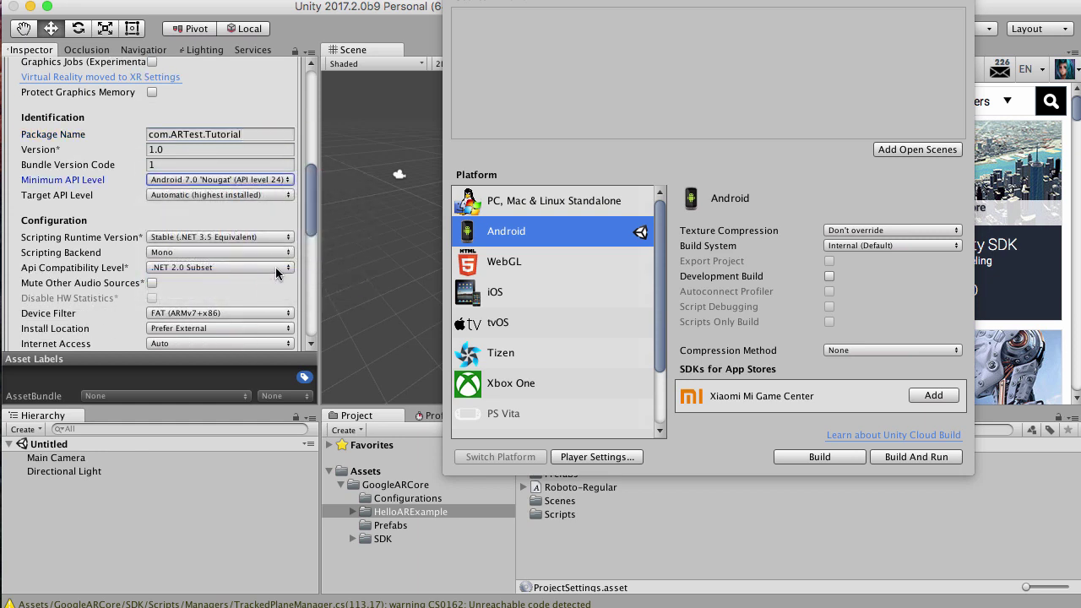
scroll(147, 189, down, 1)
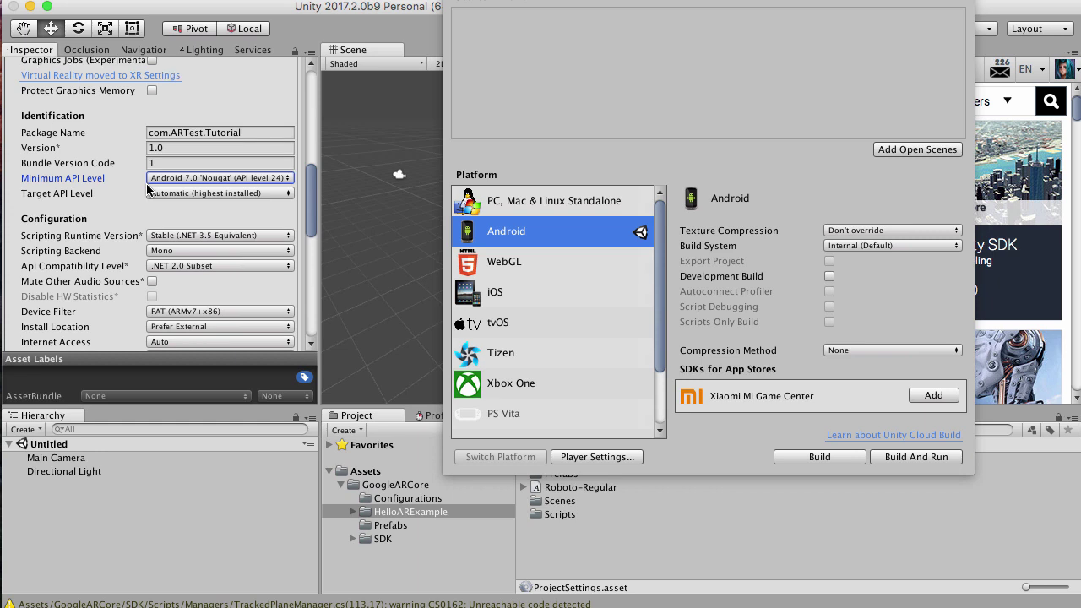
scroll(147, 189, down, 1)
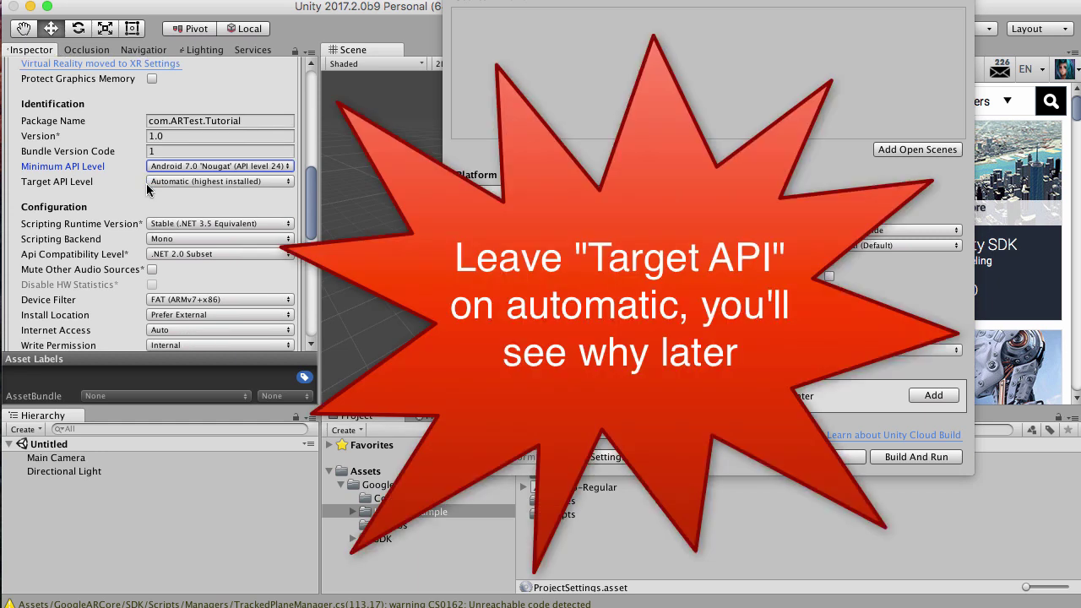
click(185, 182)
click(203, 238)
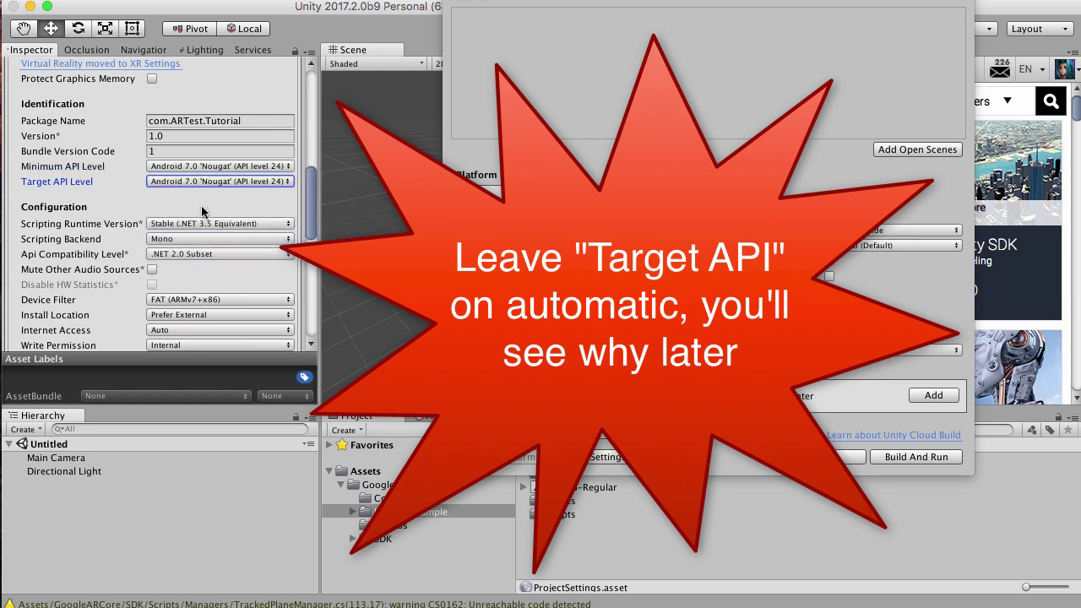
scroll(190, 203, down, 10)
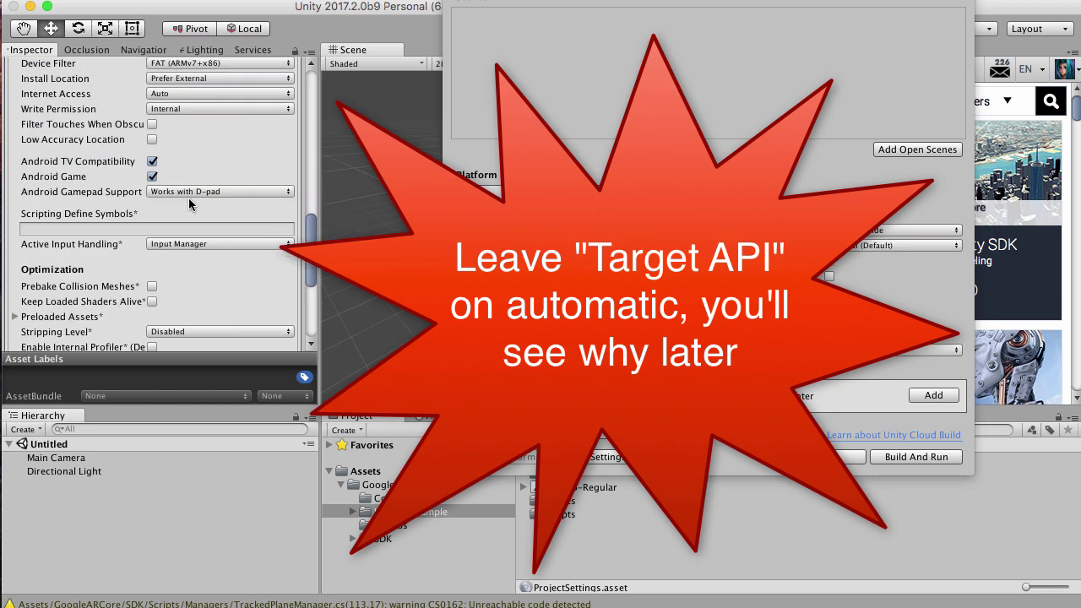
Tick Tango Supported under the Android XR Settings and move the Build Settings window aside.
click(159, 324)
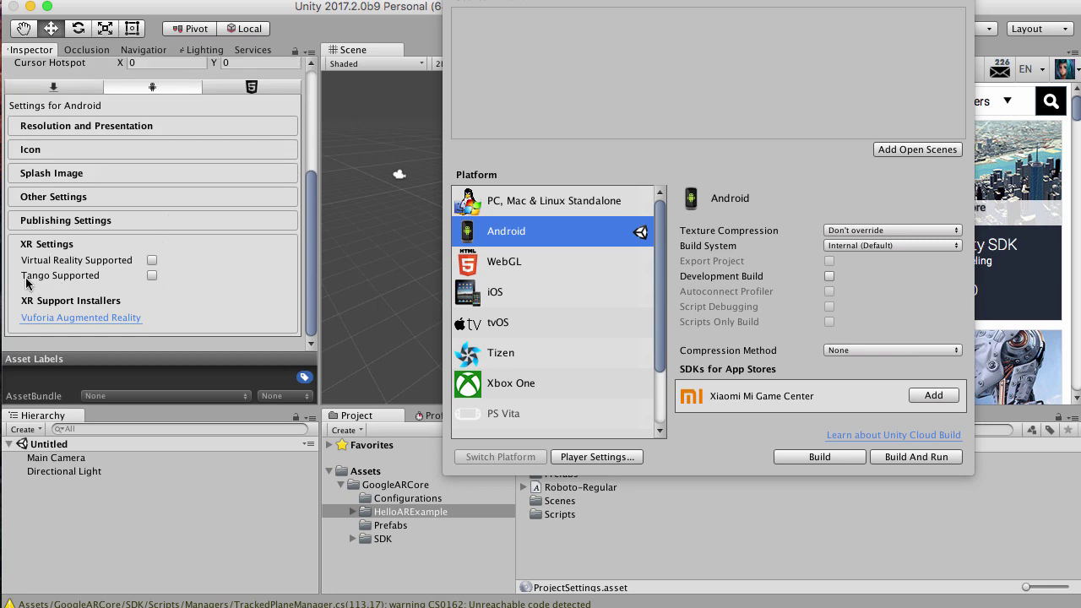
click(152, 277)
drag(489, 2, 475, 21)
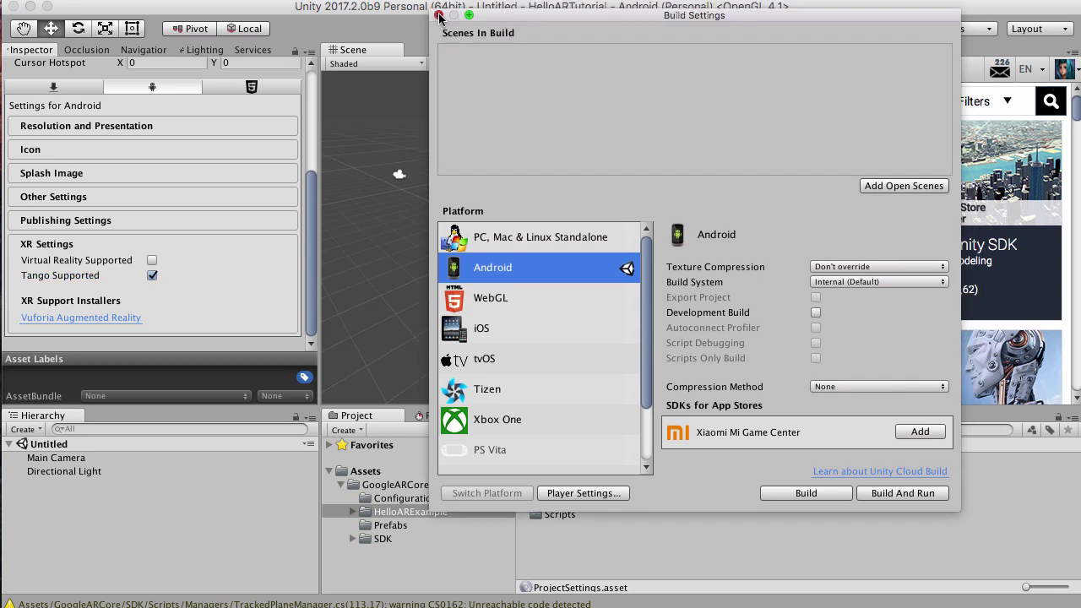
Close Build Settings and add the HelloAR scene from HelloARExample/Scenes to the Hierarchy.
click(439, 17)
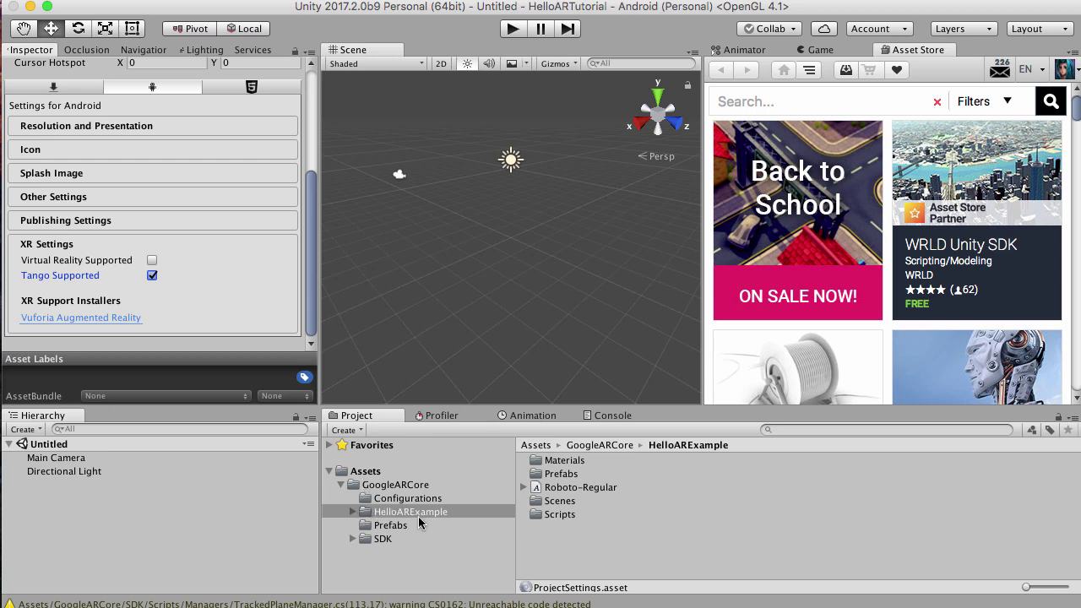
double_click(550, 500)
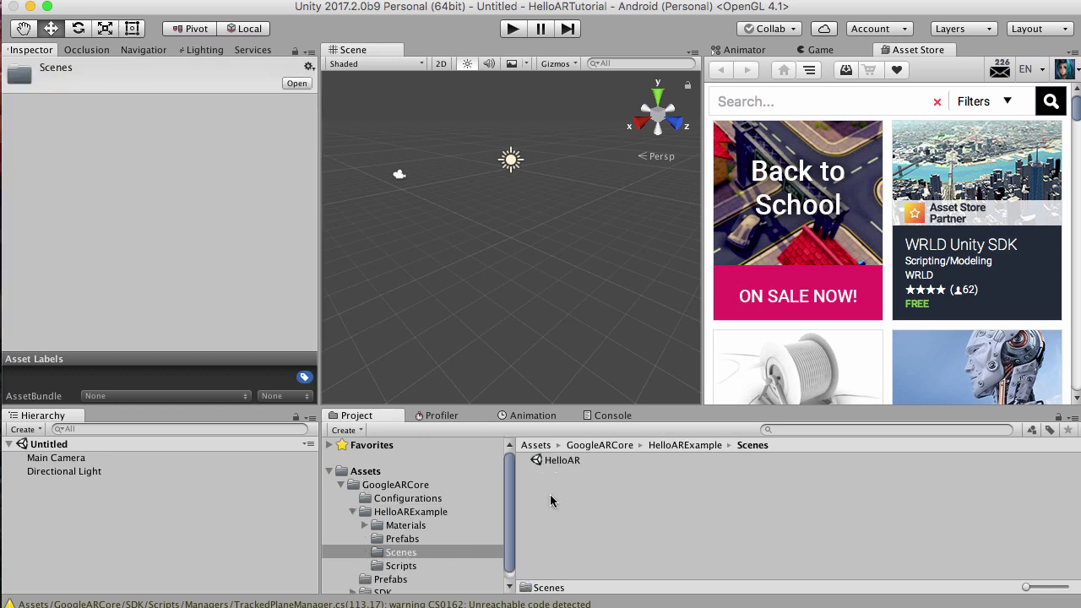
drag(550, 459, 127, 512)
Remove the empty Untitled scene from the Hierarchy, leaving only HelloAR.
click(120, 446)
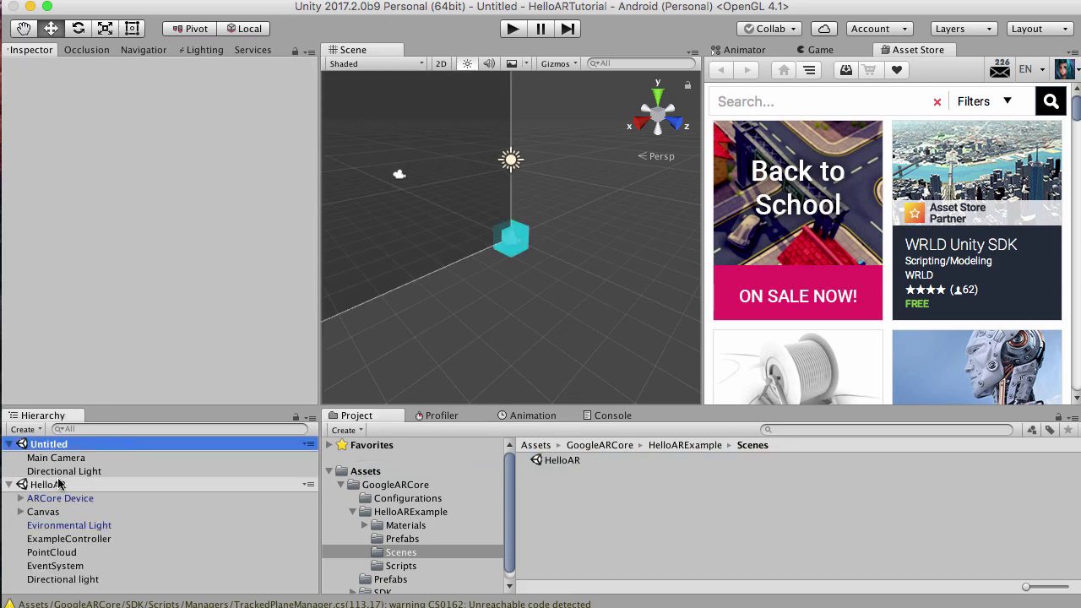
right_click(127, 445)
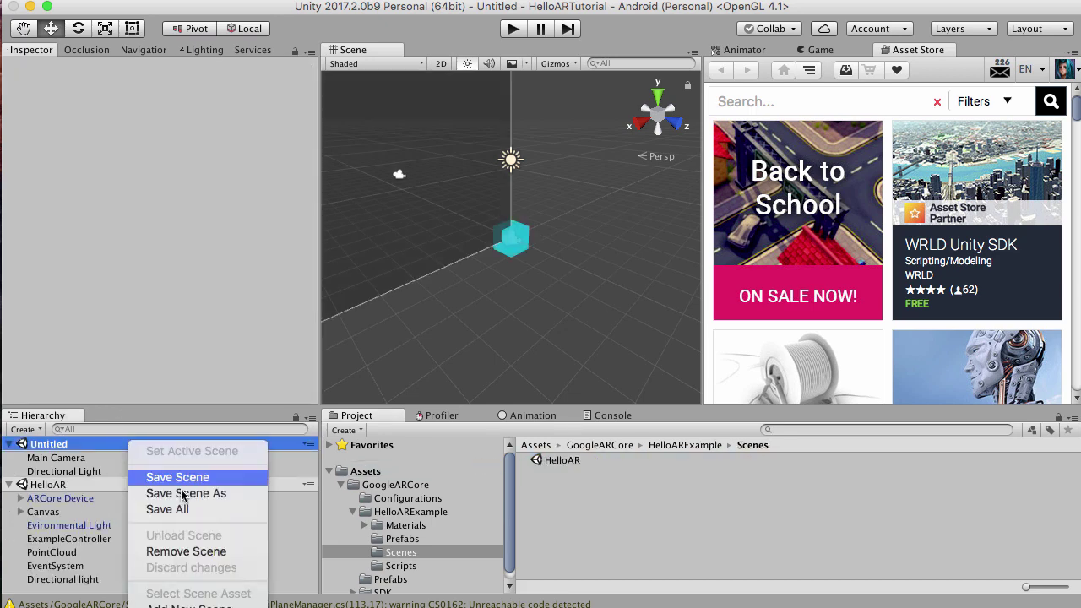
click(182, 552)
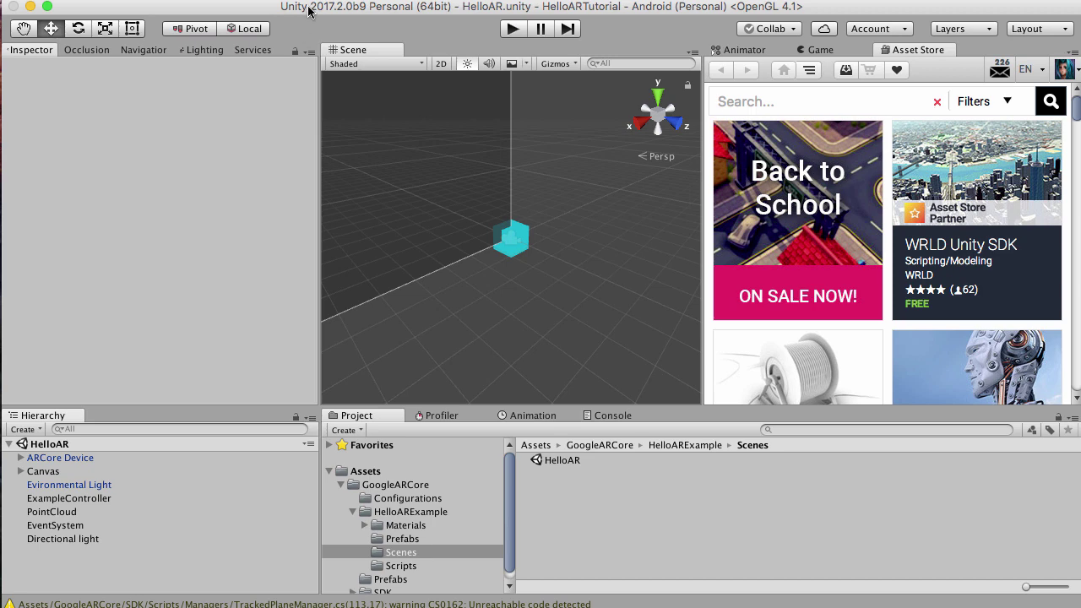
Build & Run the app as 'HelloARTuroialAPK', then dismiss the 'Target Android SDK not installed' error for SDK 24.
click(97, 0)
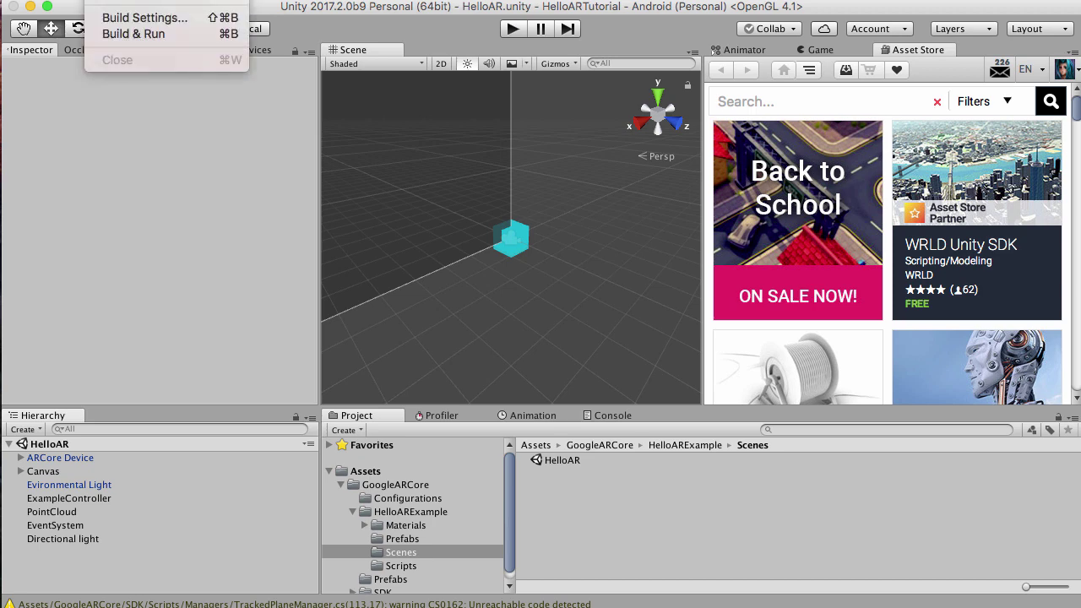
click(146, 34)
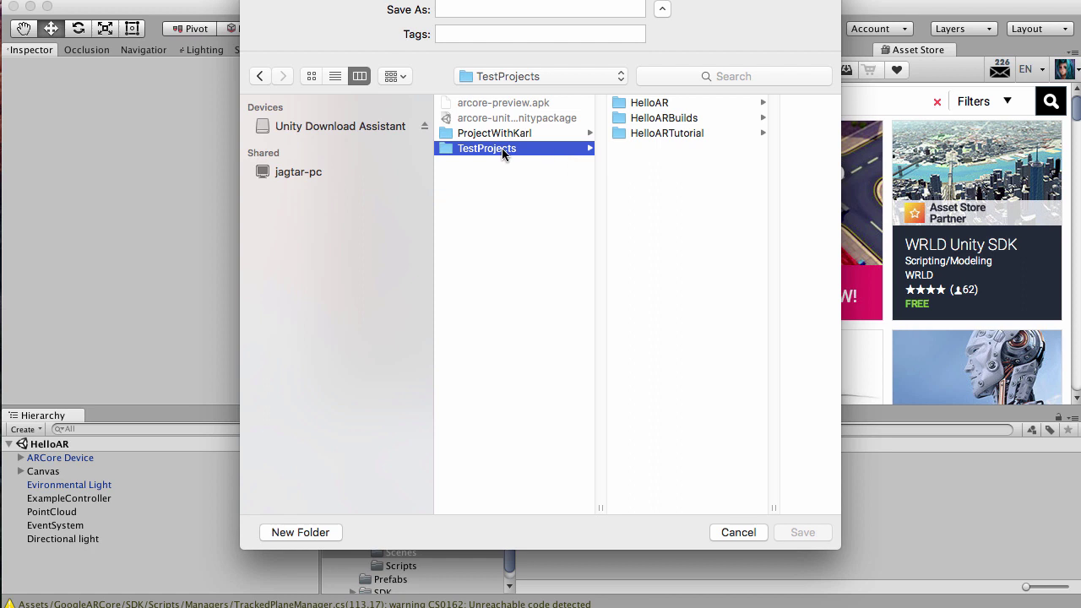
click(505, 7)
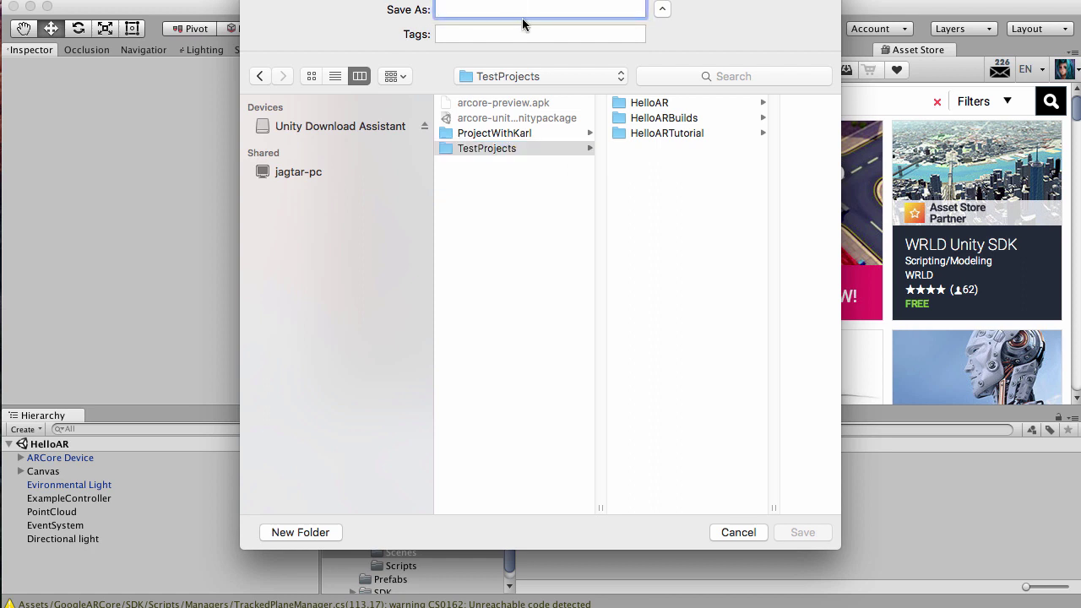
text(Hell)
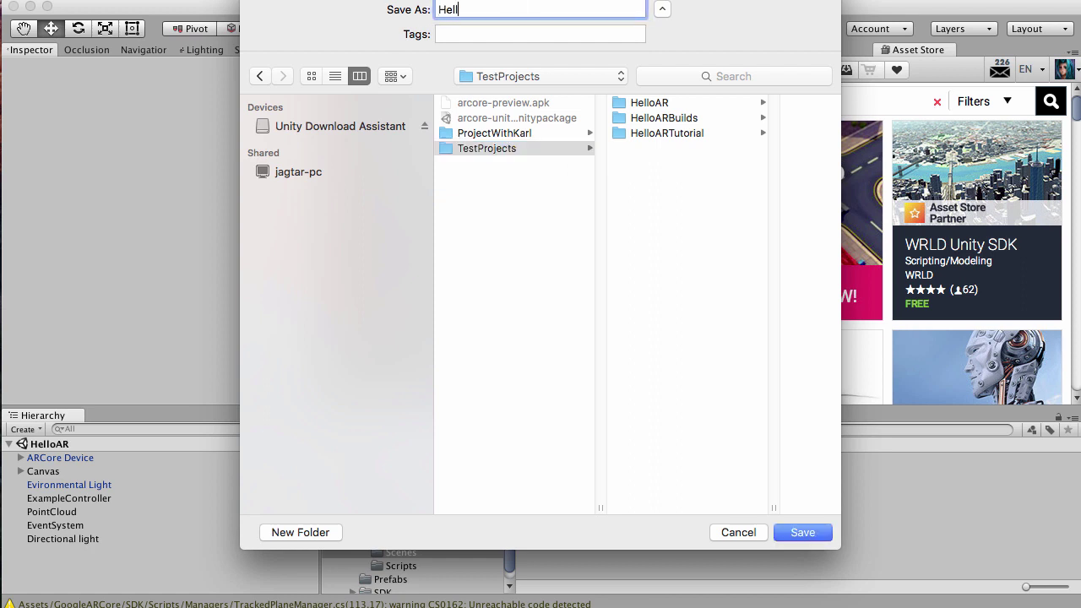
text(oARTuroialAPK)
click(812, 532)
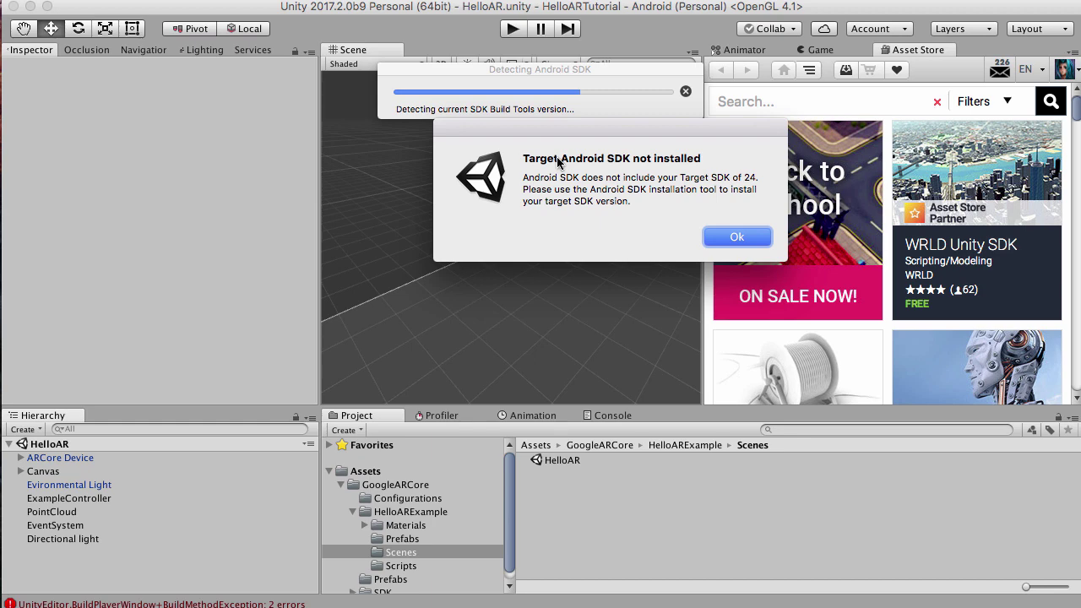
click(735, 238)
Set the Android Target API Level to Automatic (highest installed) in Player Settings.
click(97, 0)
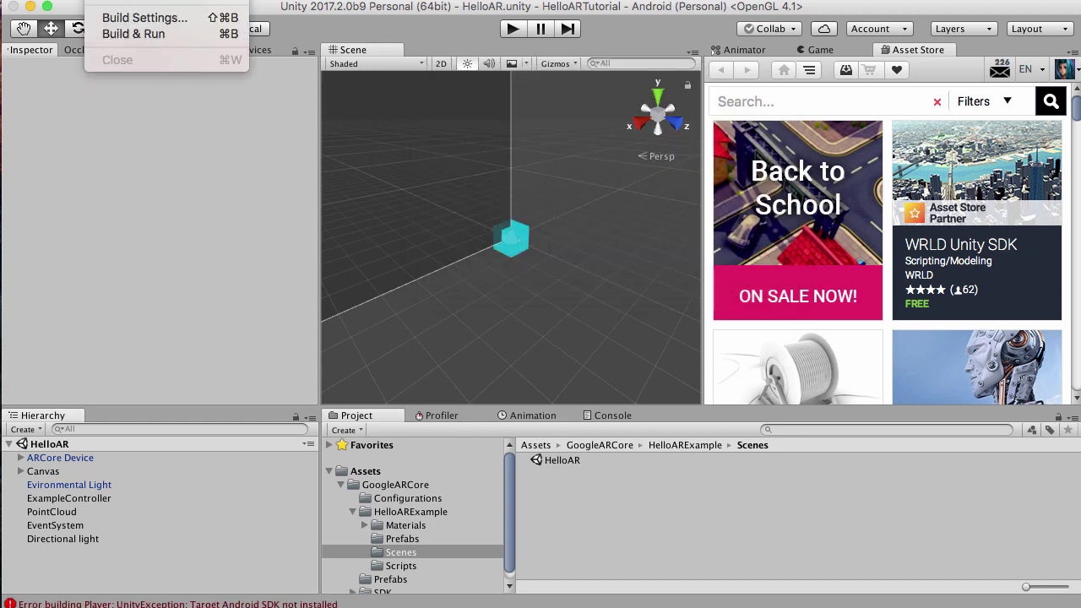
click(144, 17)
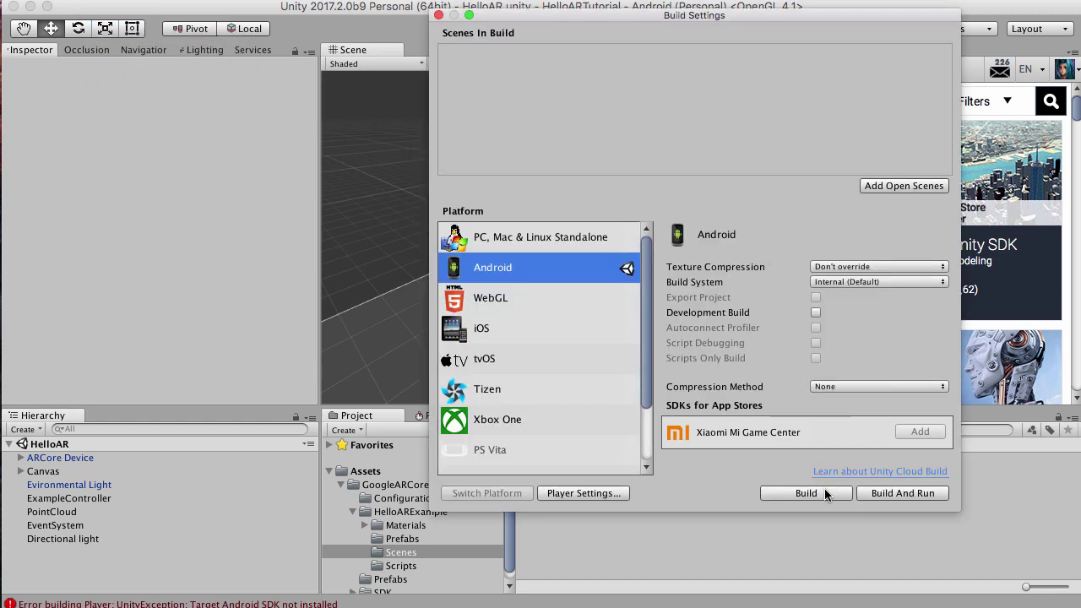
click(553, 493)
scroll(179, 208, down, 4)
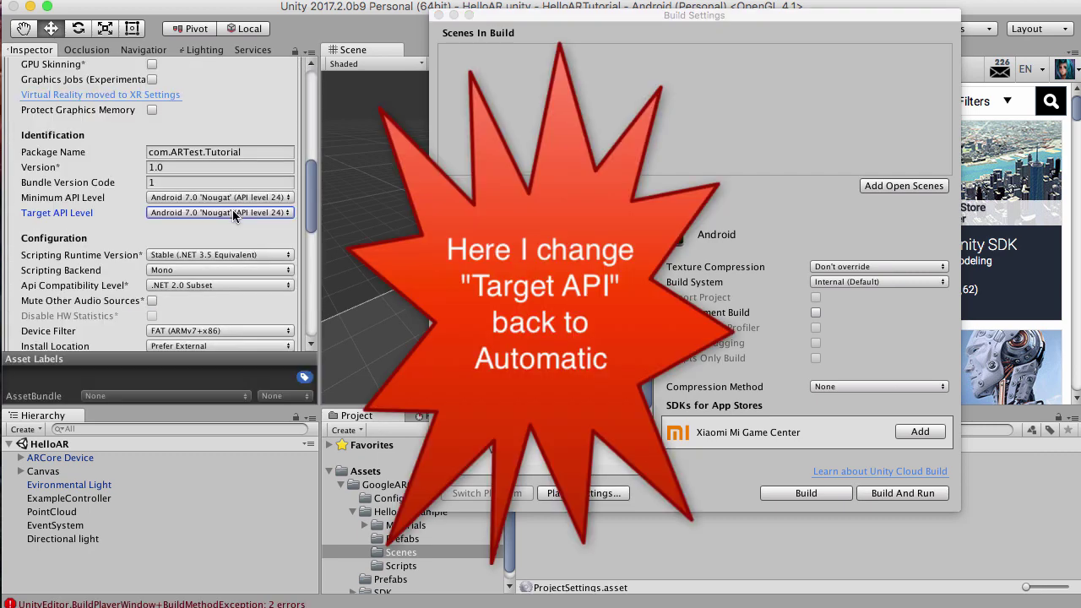
click(233, 214)
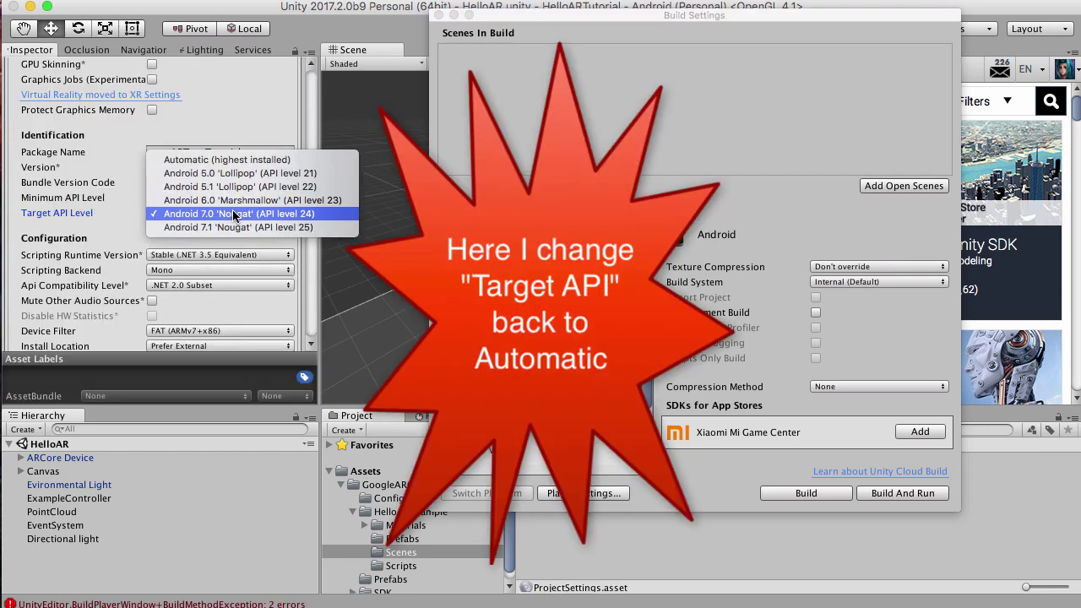
click(236, 161)
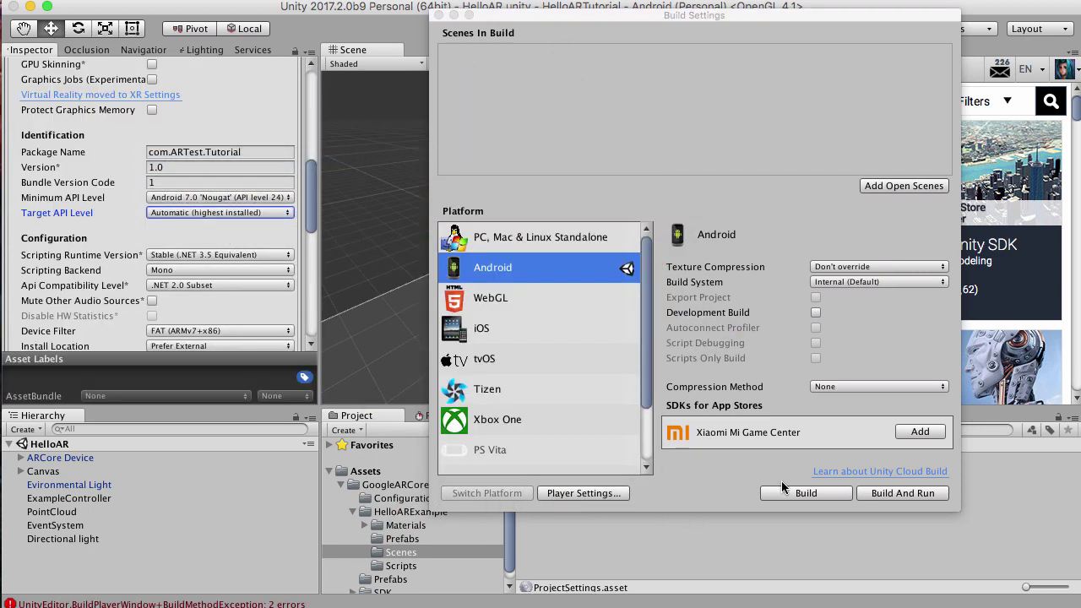
Build and run the app again, confirming the save location.
click(884, 496)
click(883, 493)
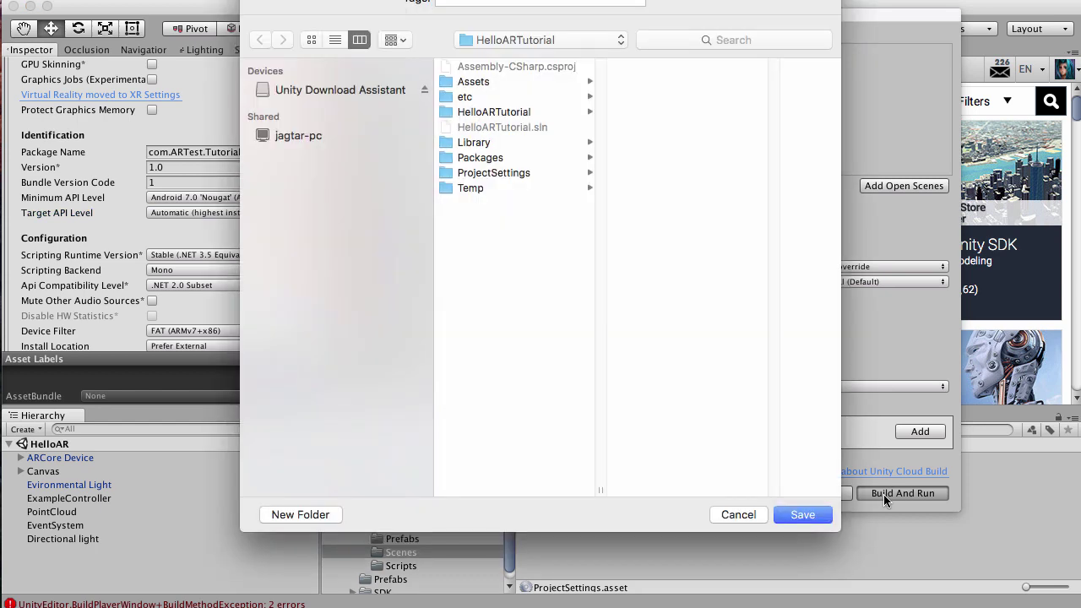
click(795, 509)
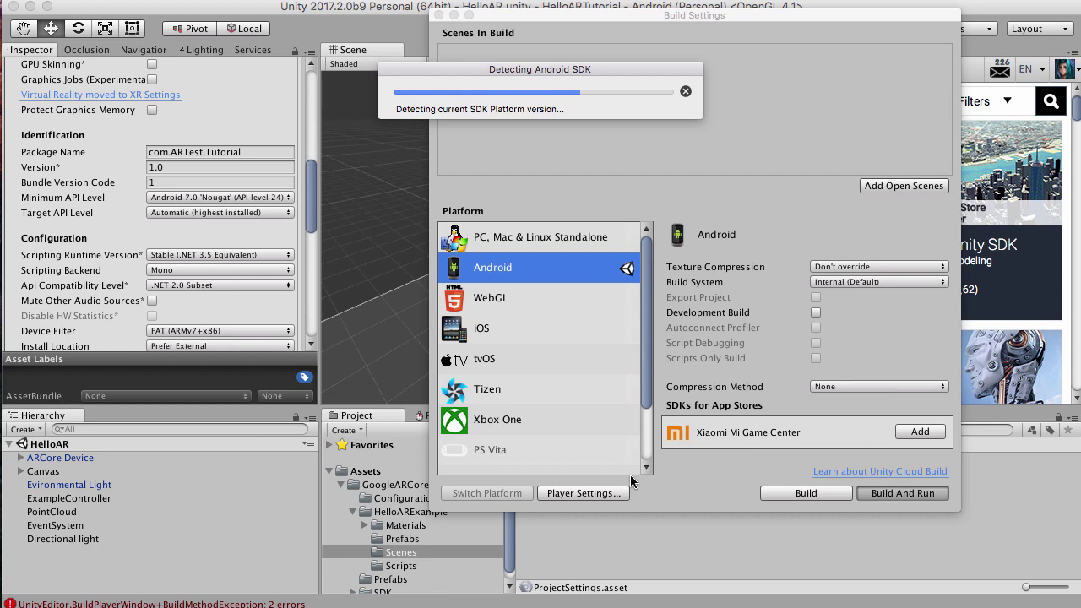